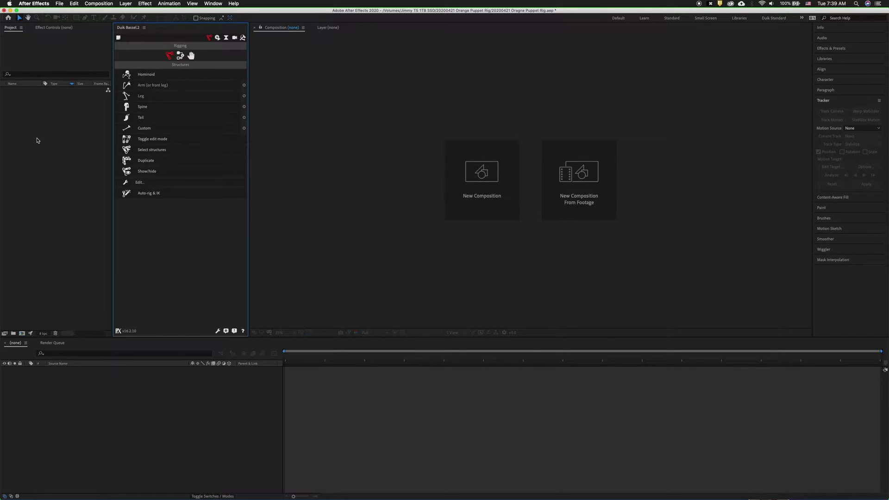
Step: Import 20200421 Boxing Orange.psd as Composition - Retain Layer Sizes with layer styles merged into footage, and open the resulting composition
double_click(49, 132)
drag(237, 93, 248, 117)
click(249, 98)
click(249, 91)
click(472, 306)
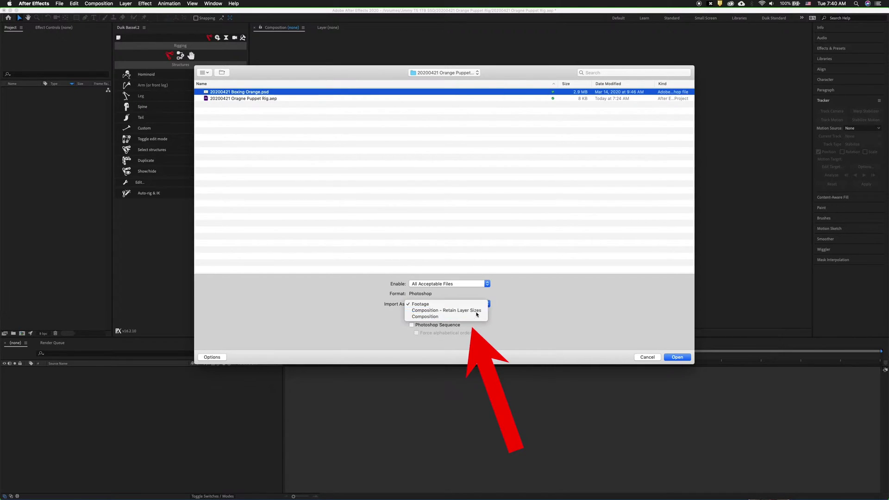
click(475, 310)
click(678, 357)
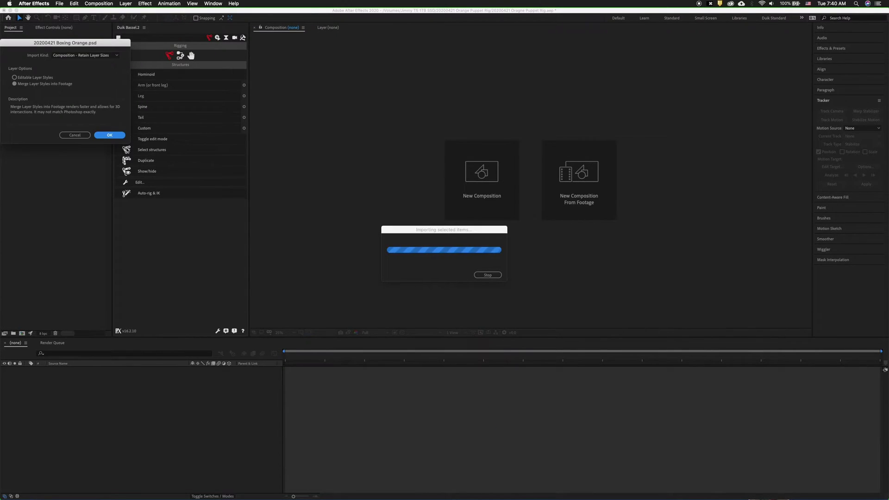
click(109, 135)
double_click(8, 91)
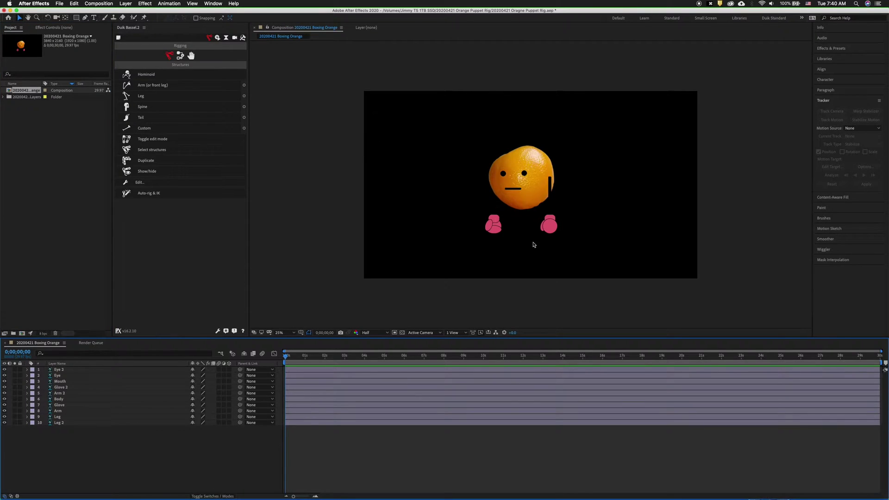
Step: Change the composition's background color from black to light grey so the black limbs stand out
click(99, 4)
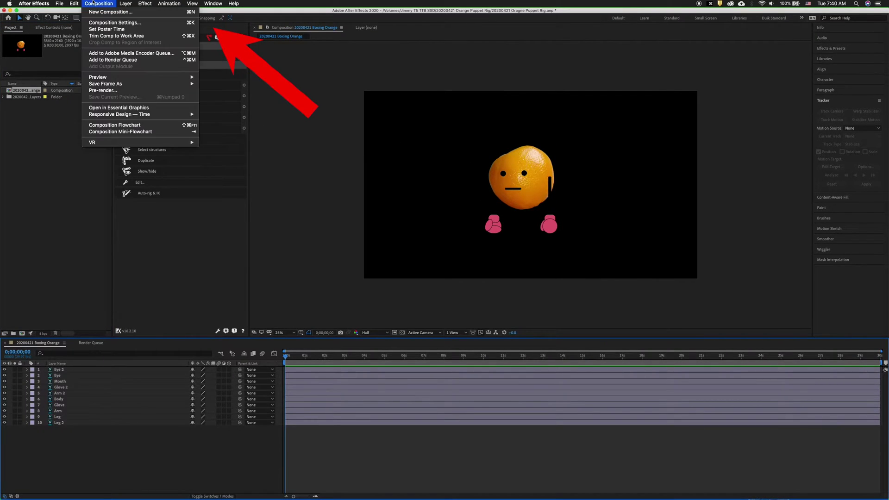
click(110, 23)
click(64, 175)
click(140, 43)
click(184, 214)
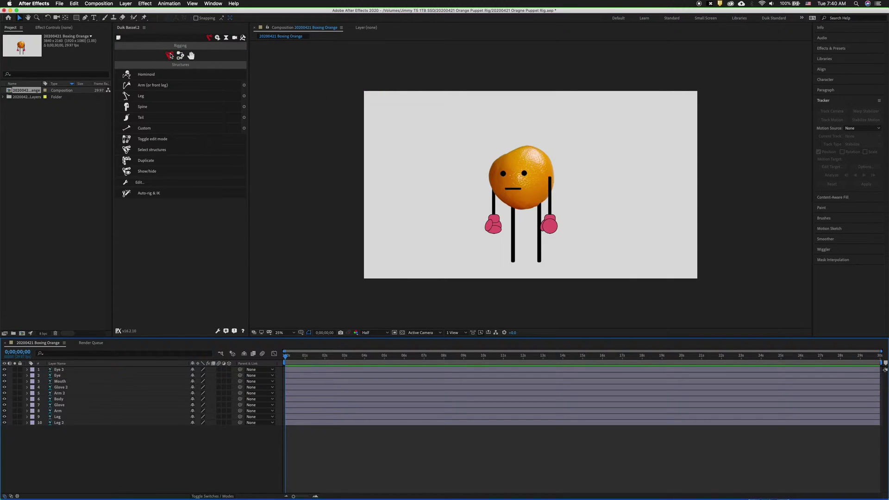
Step: Create a full set of Duik Hominoid structures in the orange character's composition
click(153, 73)
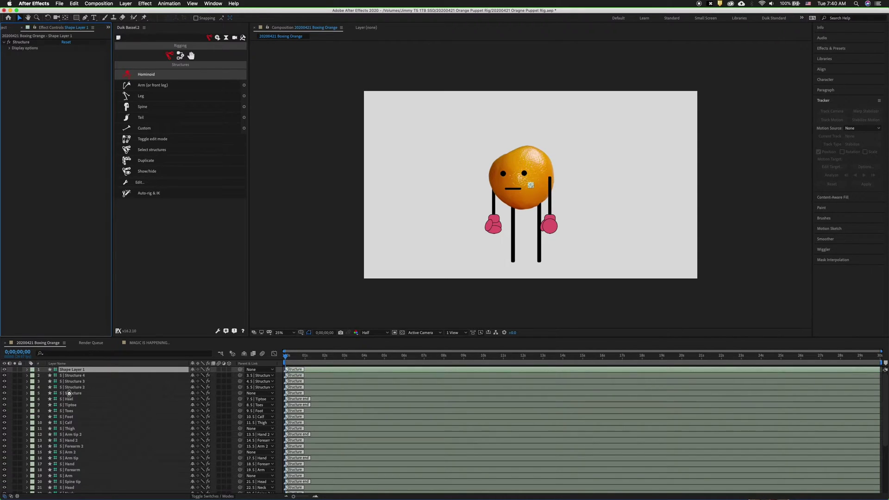
click(75, 399)
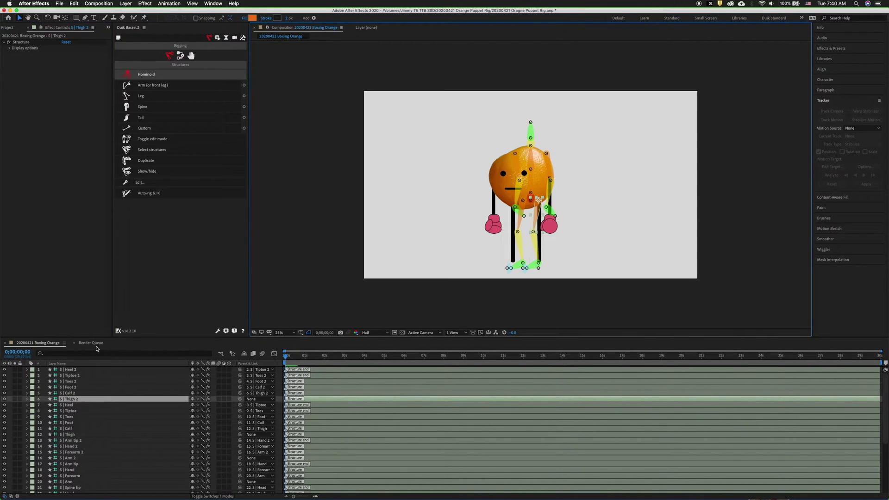
Step: Rearrange the workspace with the layer timeline as a wide full-height column and the Duik panel docked beneath Effect Controls
drag(41, 345, 18, 123)
drag(207, 29, 120, 325)
drag(56, 150, 148, 139)
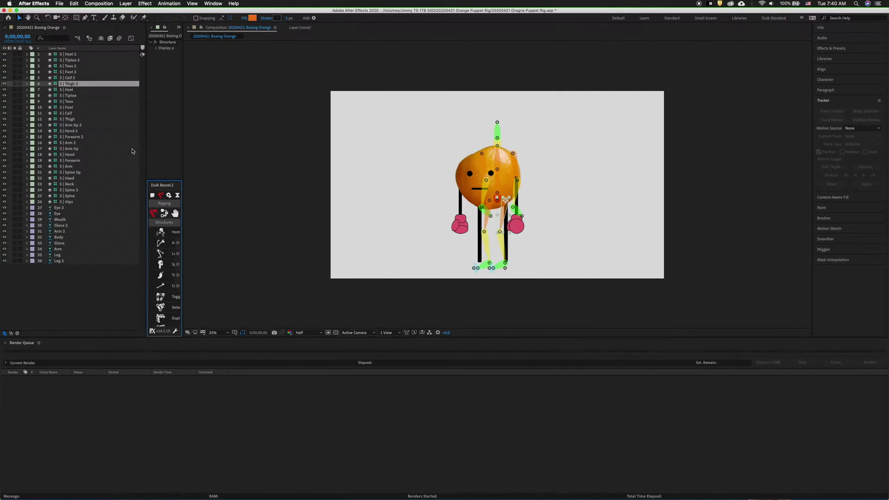
drag(31, 27, 4, 93)
drag(444, 204, 277, 189)
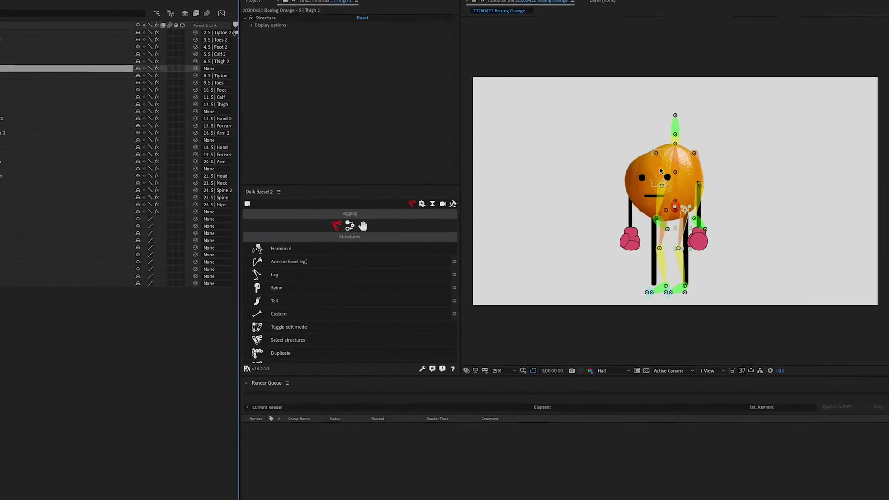
Step: Move both arm structures and both leg structures out to their respective sides of the orange, clear of its body
drag(620, 153, 560, 157)
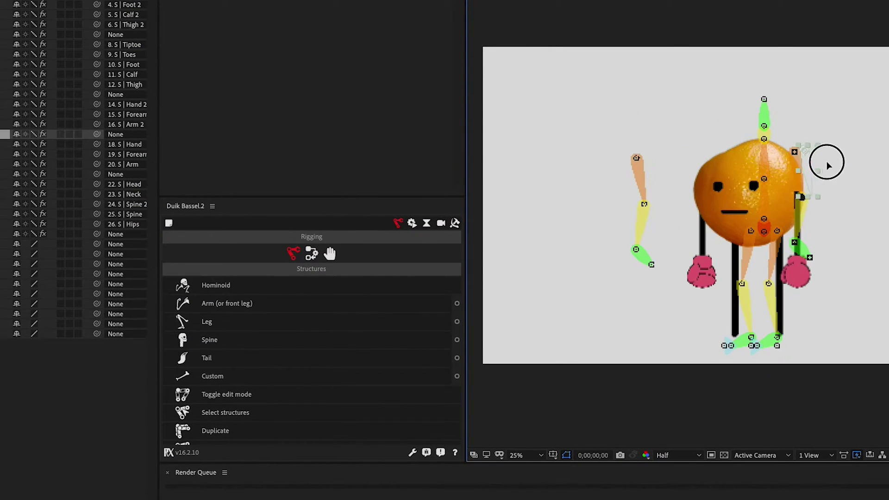
drag(828, 164, 838, 159)
drag(774, 238, 820, 238)
click(742, 248)
drag(743, 248, 670, 244)
click(773, 176)
click(764, 265)
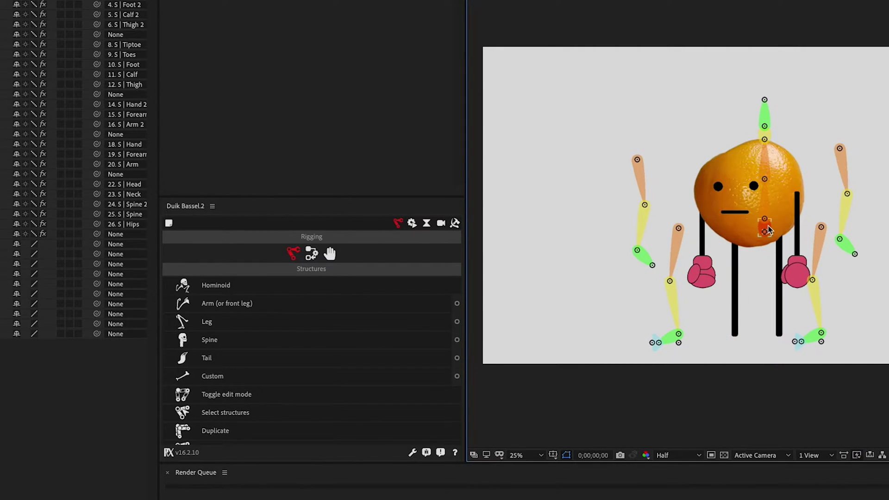
Step: Select the hips structure and enlarge the Duik panel to show its full list of structure tools
click(766, 227)
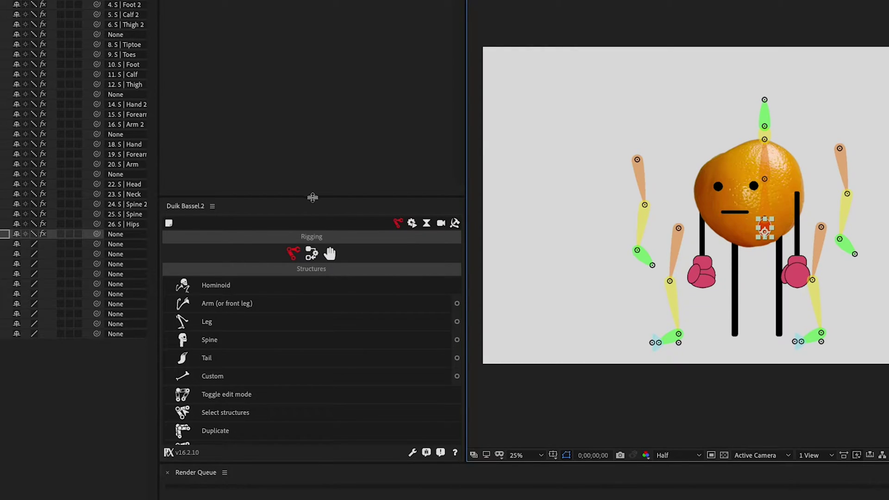
drag(312, 196, 344, 18)
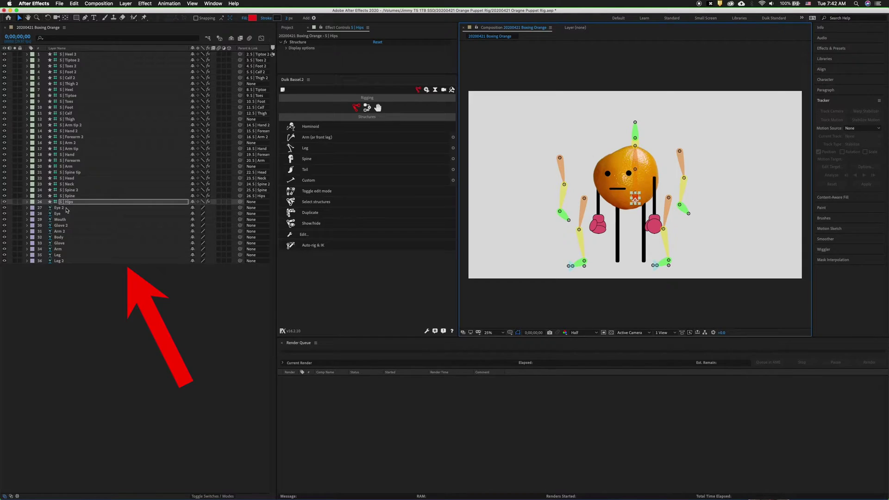
Step: Pre-compose the Eye 2, Eye, Mouth and Body layers into a composition named Torso
click(64, 208)
super+click(58, 214)
super+click(60, 219)
super+click(76, 237)
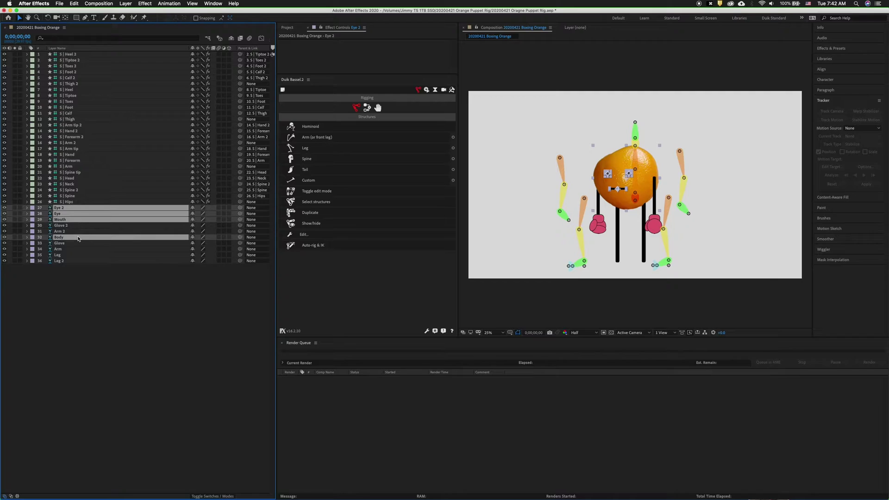
right_click(68, 209)
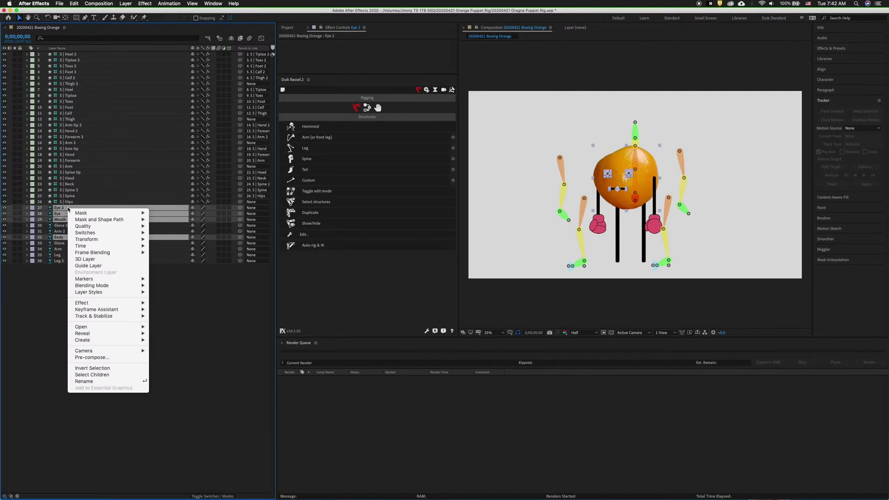
click(97, 358)
text(Torso)
key(Return)
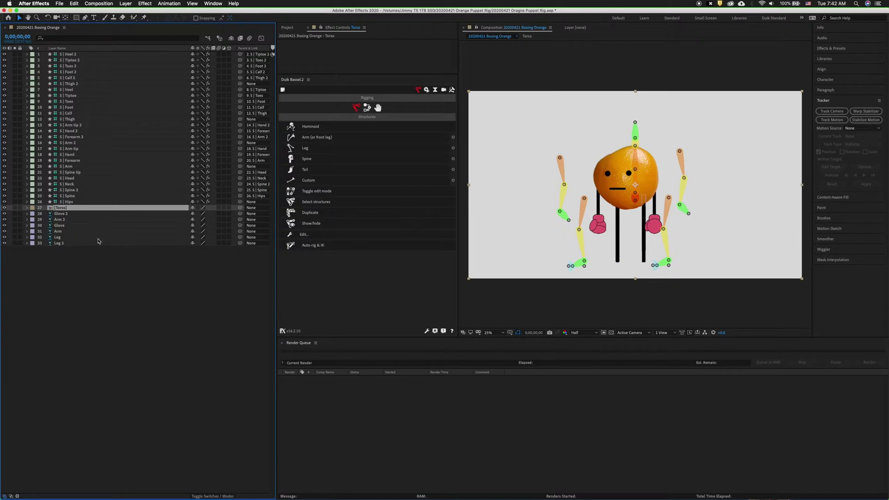
Step: Lock the artwork layers from Torso to Leg 2, leaving only the Arm layer unlocked, soloed and selected
drag(20, 208, 20, 243)
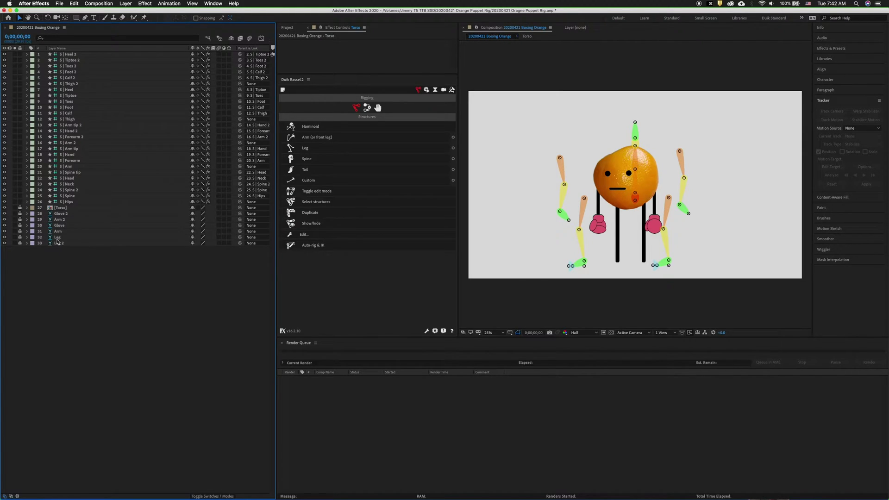
click(16, 231)
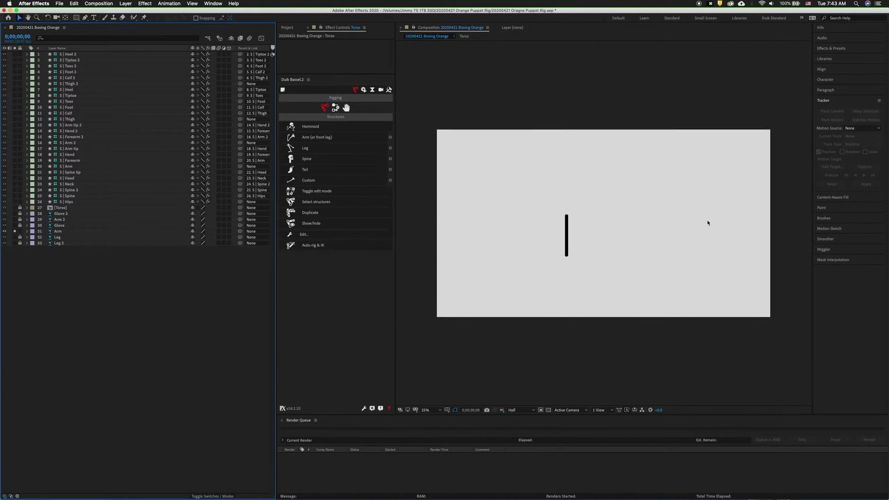
key(super+equal)
key(super+equal)
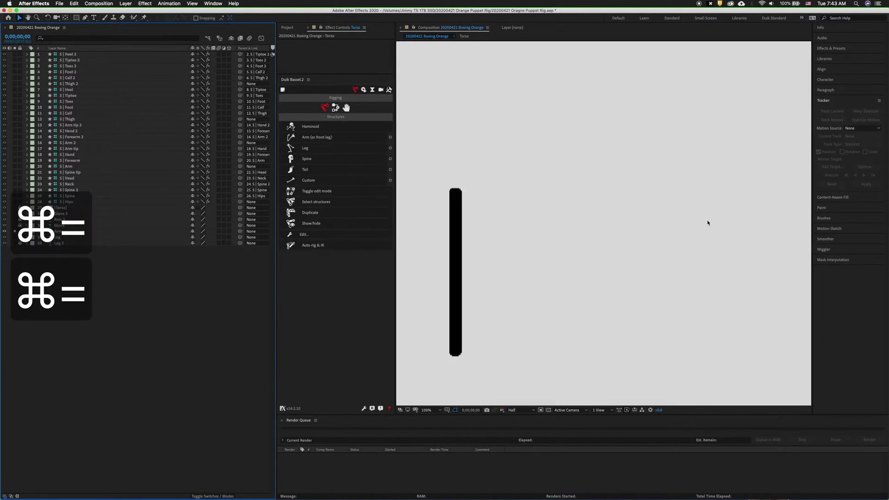
click(55, 232)
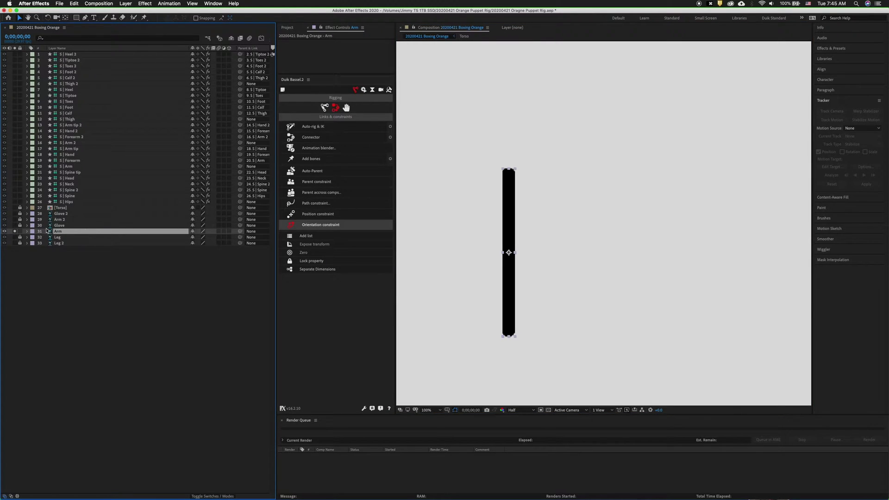
Step: Check where the glove overlaps the arm, and add puppet pins at the Arm layer's shoulder end, middle and wrist end
click(15, 226)
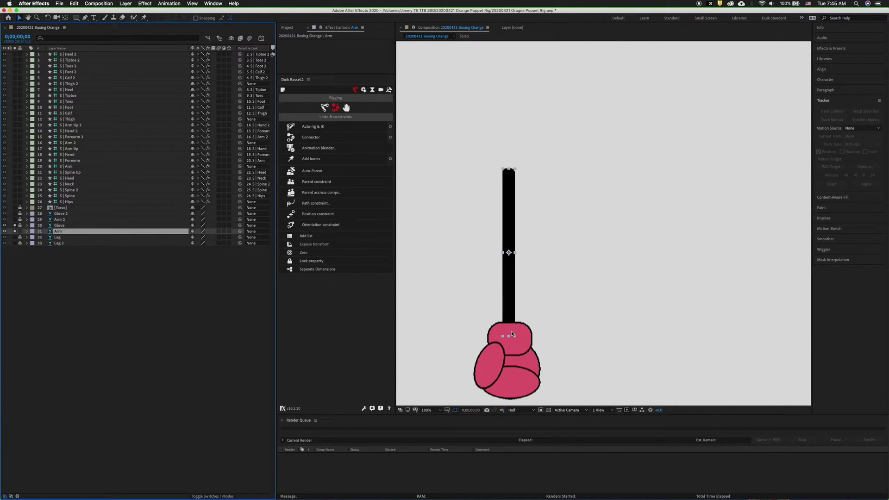
click(14, 231)
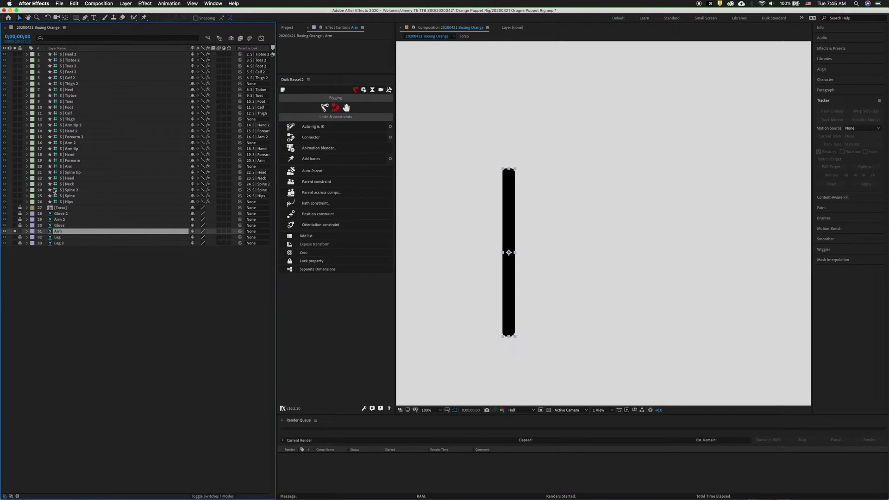
click(144, 19)
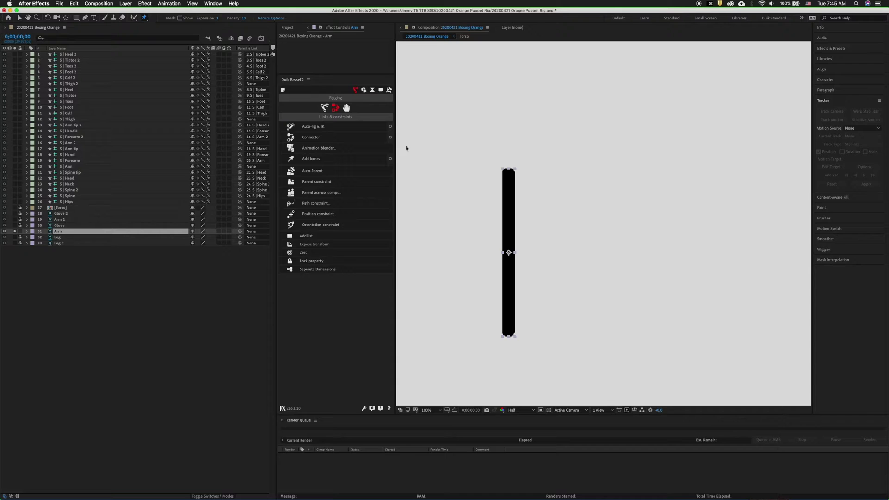
click(508, 174)
click(510, 329)
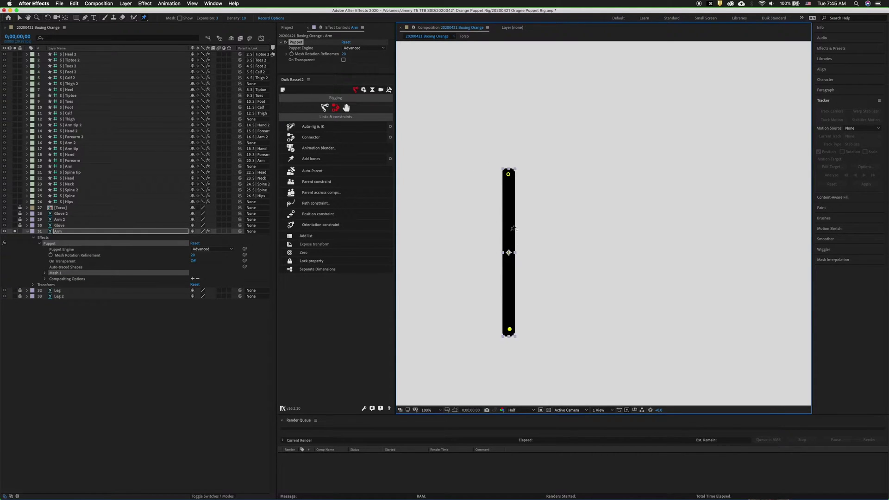
Step: Rename the Arm layer's three puppet pins as Hand, Forearm and Arm
click(45, 273)
click(51, 290)
key(Return)
text(Hand)
key(Return)
click(68, 303)
key(Return)
text(Forearm)
key(Return)
click(73, 309)
key(Return)
text(Arm)
key(Return)
Step: Add Duik bones to the Hand, Forearm and Arm puppet pins
shift+click(64, 298)
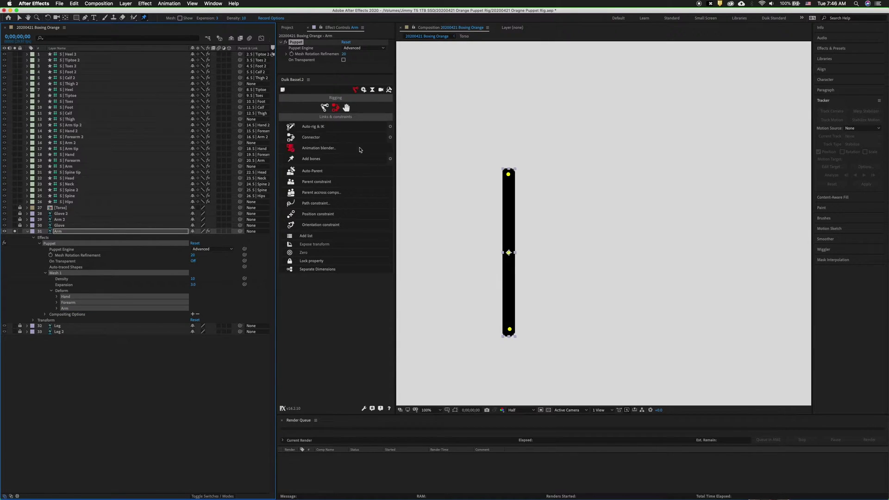
click(319, 159)
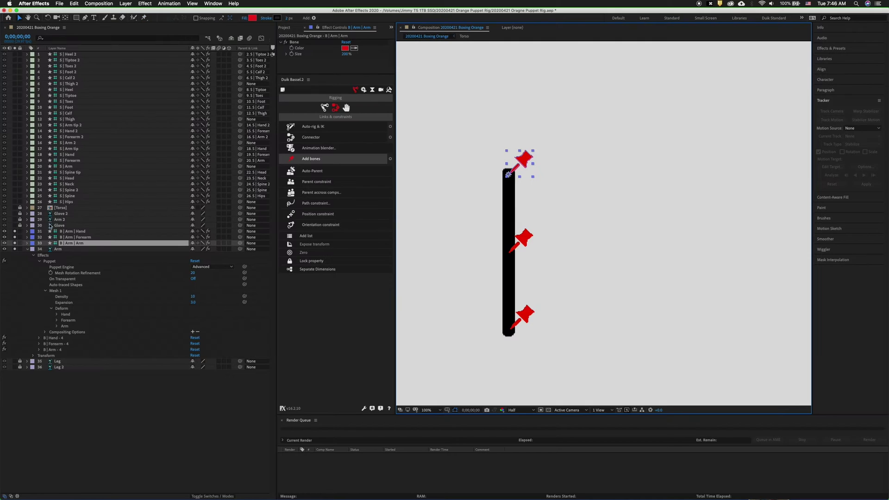
Step: Solo the Arm tip, Hand, Forearm and Arm structures, and move the arm structure's shoulder joint onto the arm's upper pin
click(14, 161)
drag(16, 149, 16, 167)
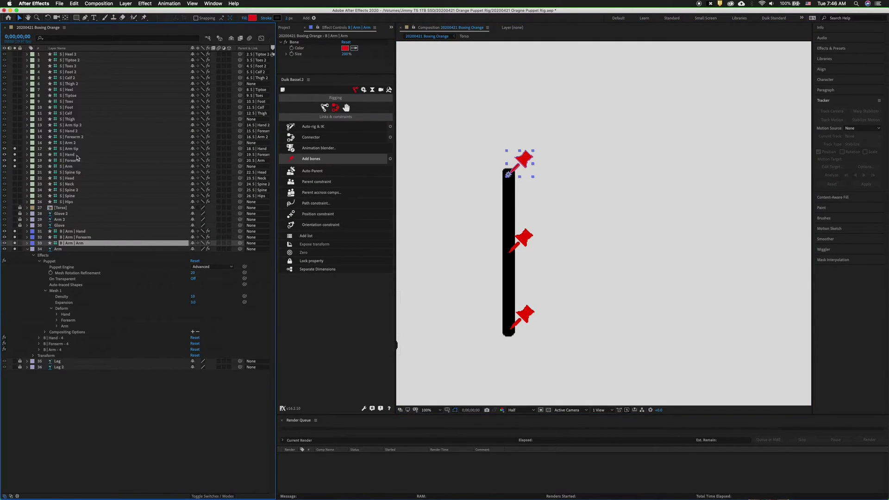
key(super+minus)
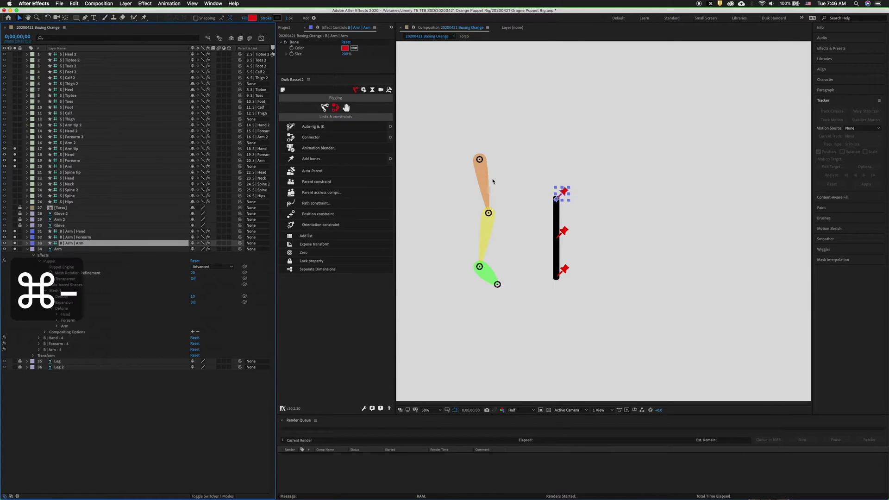
drag(486, 177, 563, 217)
Step: Align the forearm and hand structures with the arm's middle and wrist pins, and place the arm tip at the glove's far end
key(super+equal)
key(super+equal)
drag(548, 246, 581, 179)
drag(500, 302, 464, 252)
drag(519, 296, 550, 204)
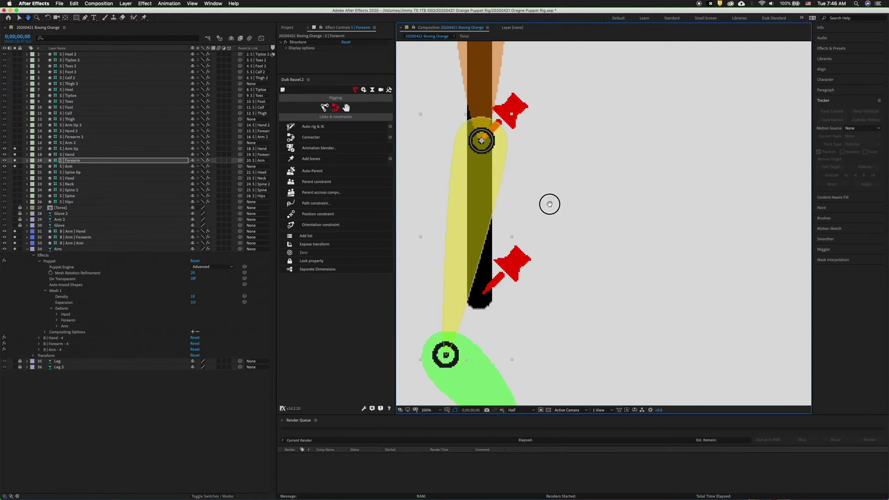
drag(466, 373, 500, 312)
drag(626, 316, 643, 226)
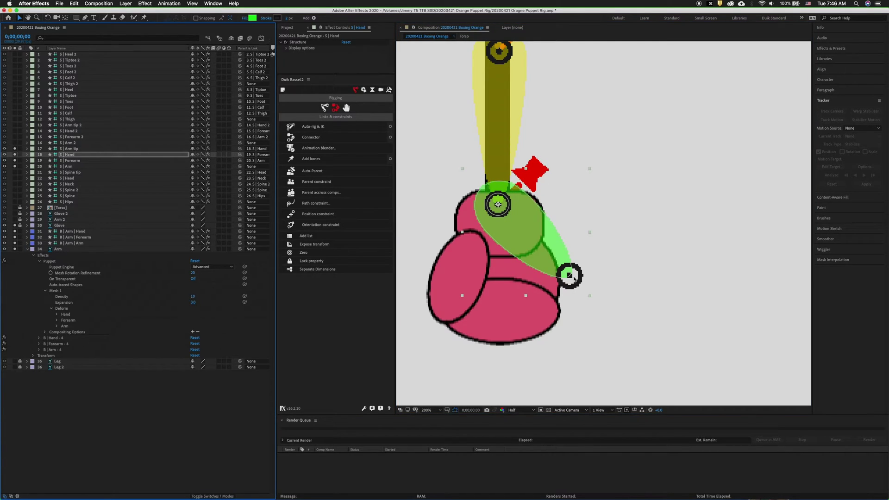
drag(582, 289, 498, 340)
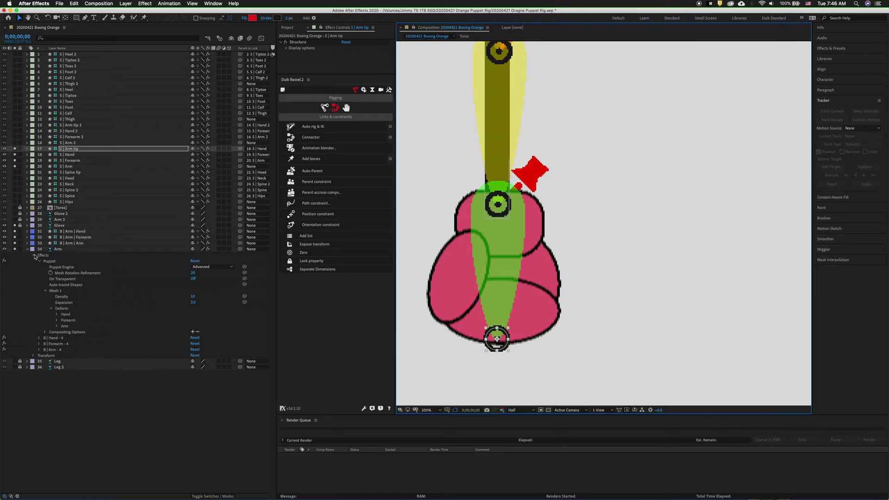
Step: Parent the Glove layer and hand bone to the Hand structure, and the forearm and arm bones to their matching structures
click(27, 250)
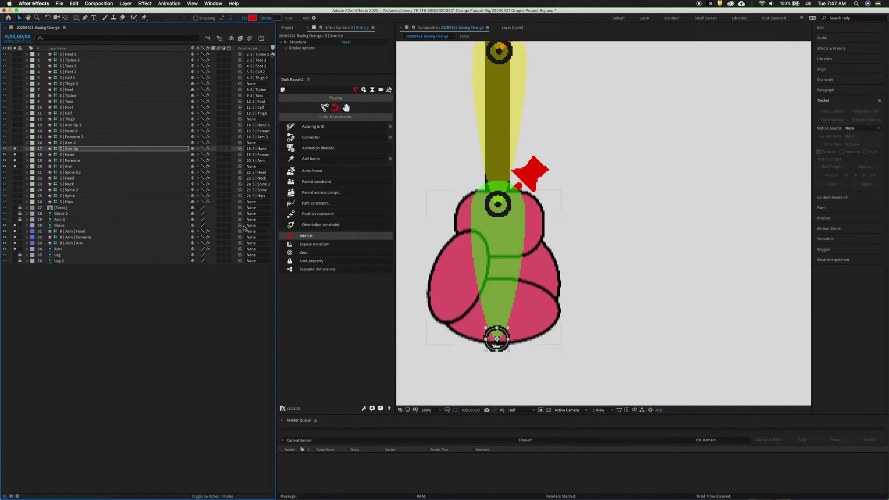
drag(240, 226, 82, 154)
click(84, 232)
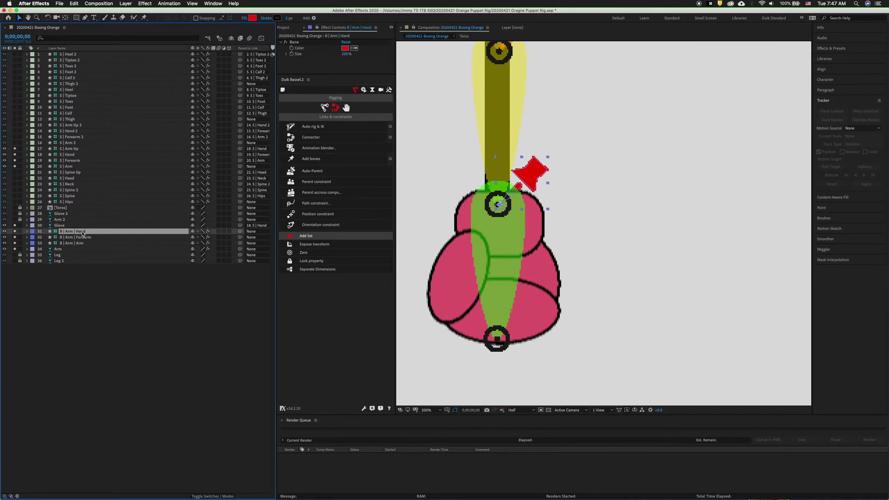
drag(238, 232, 88, 155)
drag(240, 237, 65, 161)
drag(240, 243, 70, 166)
Step: Turn off solo for the first arm's structures and layers, hide and lock its bones, and keep the locked Glove layer visible
drag(14, 149, 17, 165)
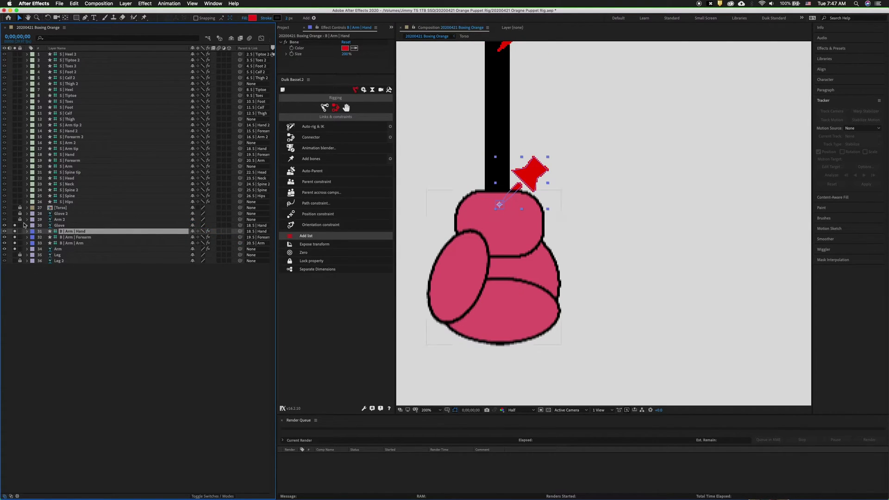
mouse_move(6, 225)
mouse_down()
mouse_move(6, 242)
mouse_move(20, 248)
mouse_up()
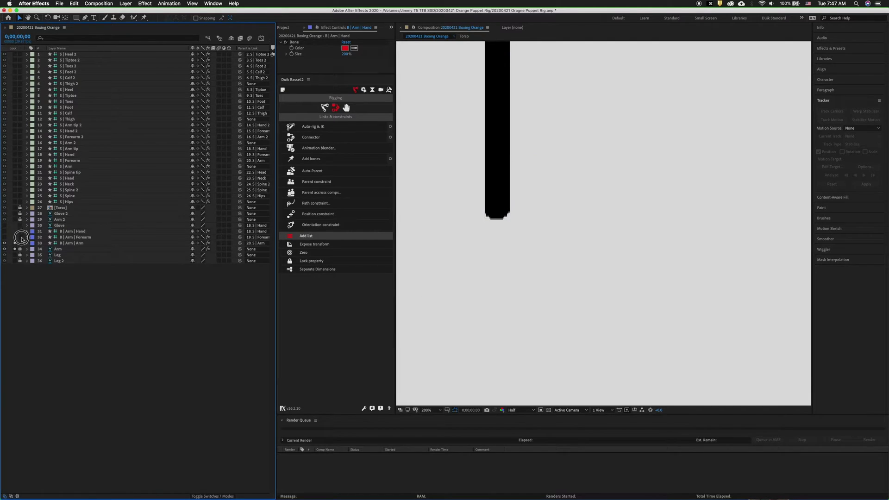
key(super+minus)
key(super+minus)
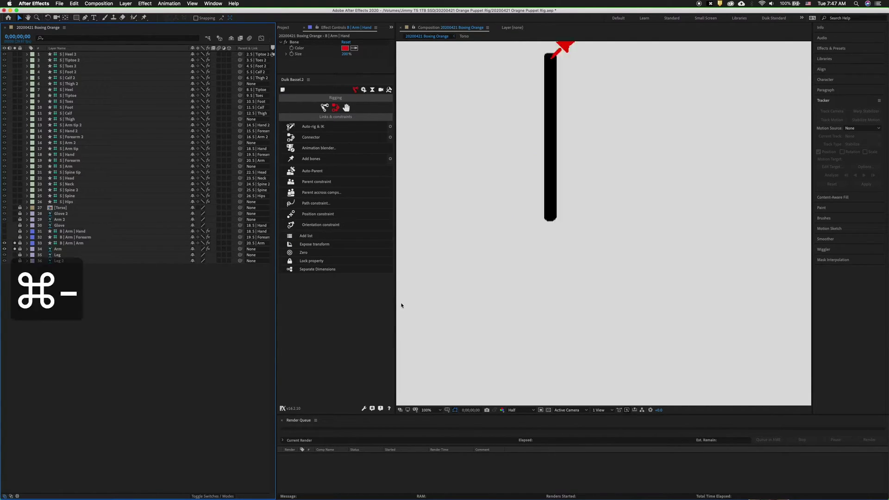
click(14, 249)
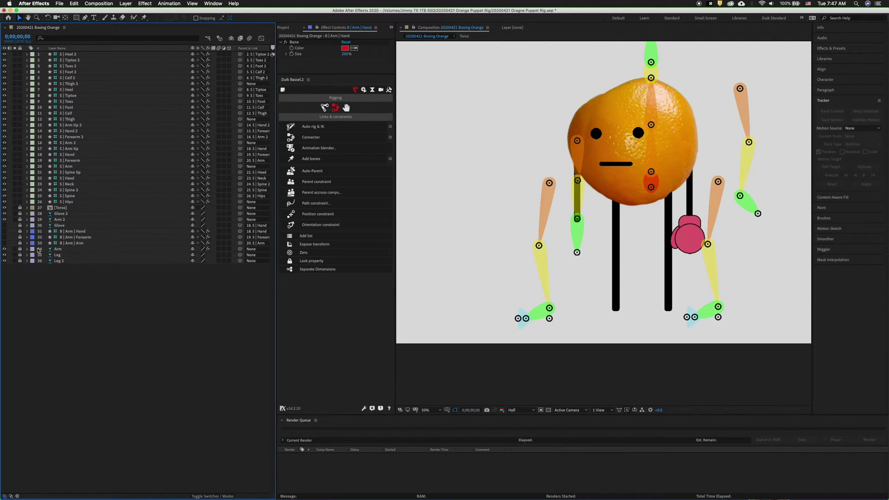
click(4, 225)
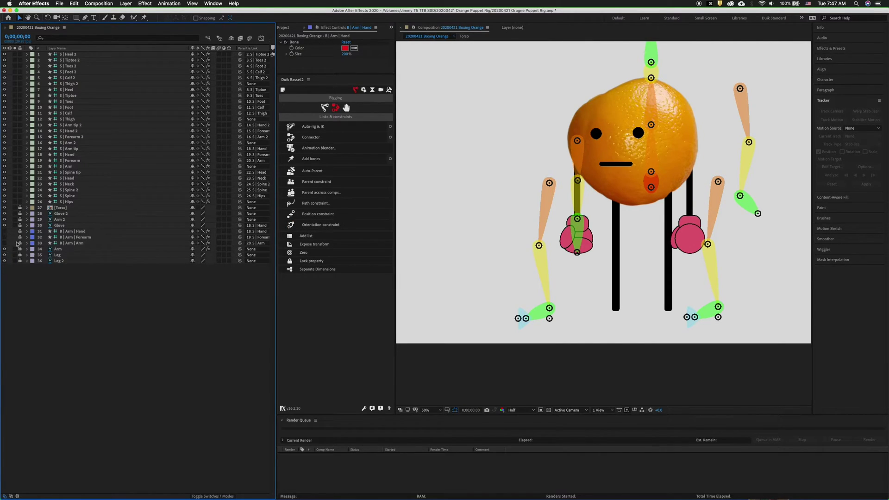
Step: Isolate and unlock the Arm 2 layer, and place puppet pins at its upper end, middle and wrist end
click(14, 219)
scroll(594, 164, up, 2)
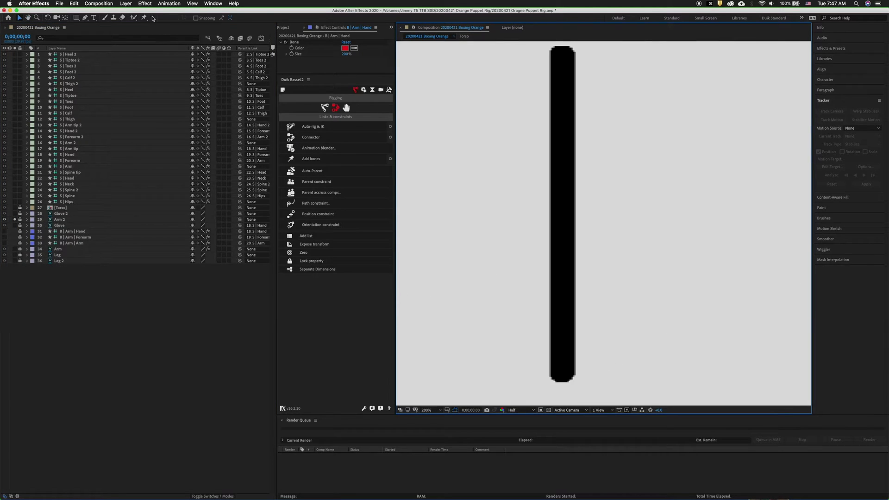
key(super+p)
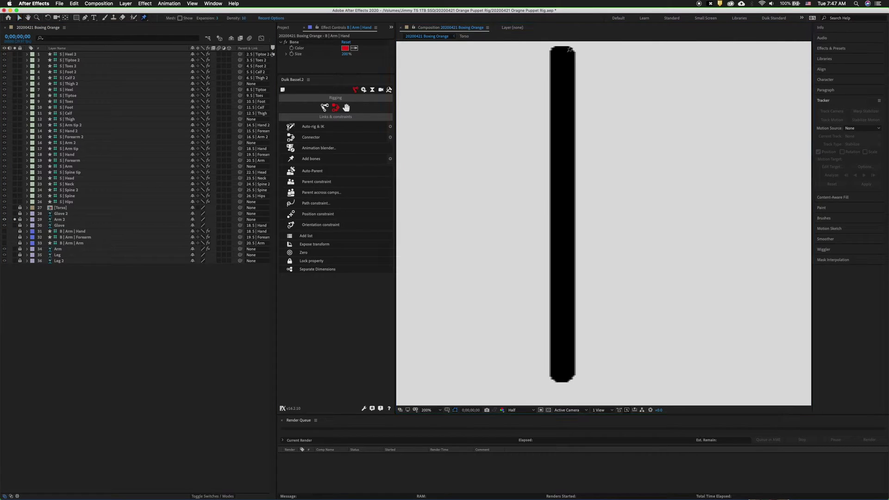
click(20, 220)
click(561, 55)
click(563, 214)
click(563, 366)
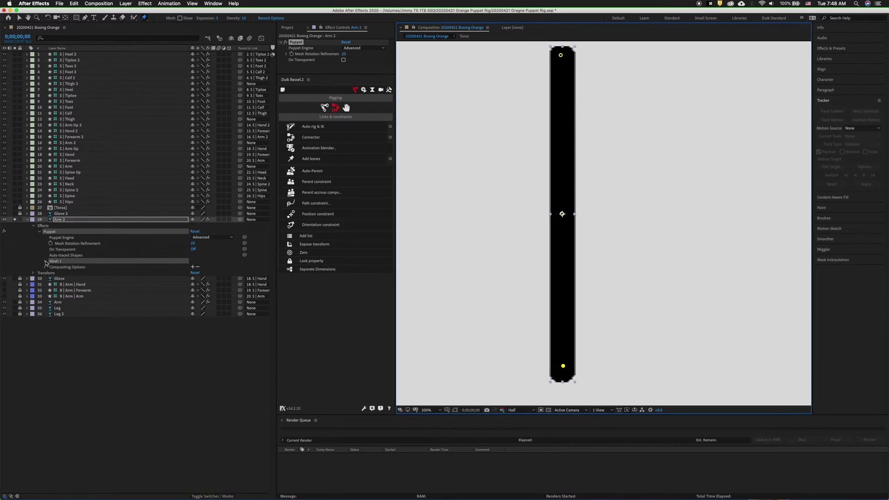
Step: Rename the second arm's pins Hand 2, Forearm 2 and Arm 2, and add Duik bones to all three
click(46, 261)
click(52, 278)
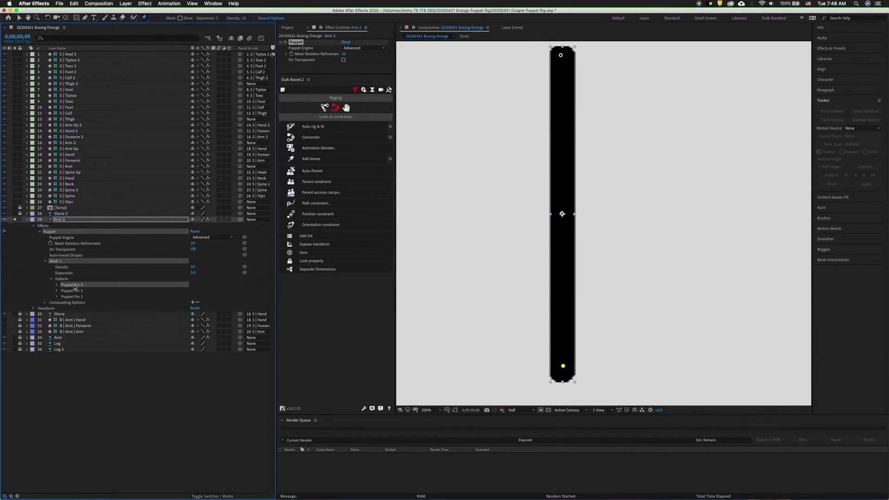
key(Return)
text(Hand 2)
key(Return)
click(70, 291)
key(Return)
text(Forearm 2)
key(Return)
click(75, 296)
key(Return)
text(Arm 2)
key(Return)
shift+click(73, 287)
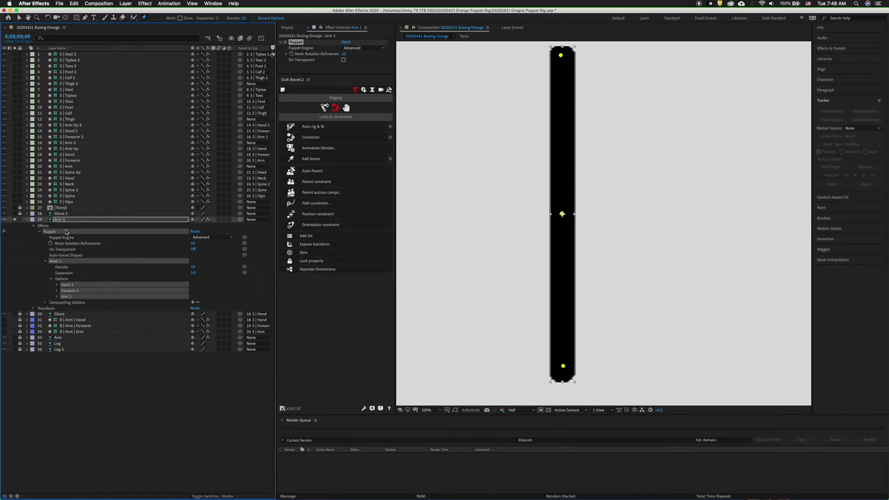
click(291, 160)
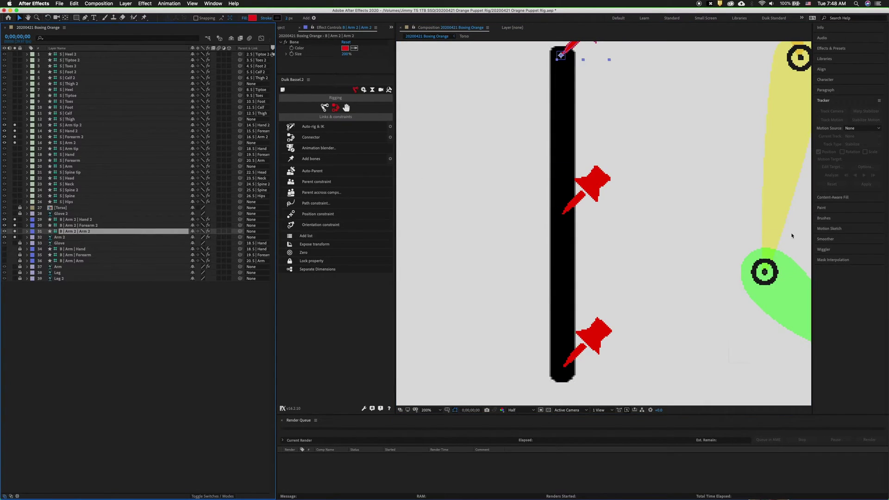
Step: Align the Arm 2, Forearm 2 and Hand 2 structures with the second arm's upper, middle and wrist pins
drag(694, 168, 598, 248)
drag(700, 49, 501, 257)
scroll(514, 268, down, 10)
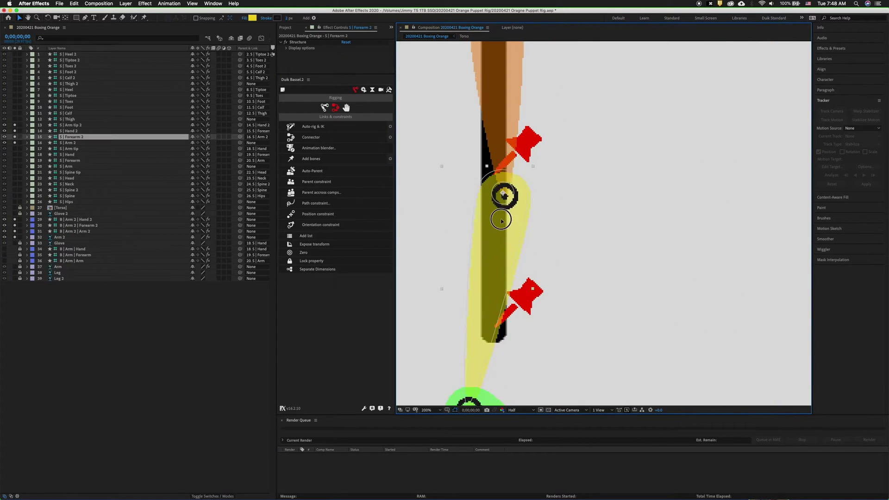
click(536, 294)
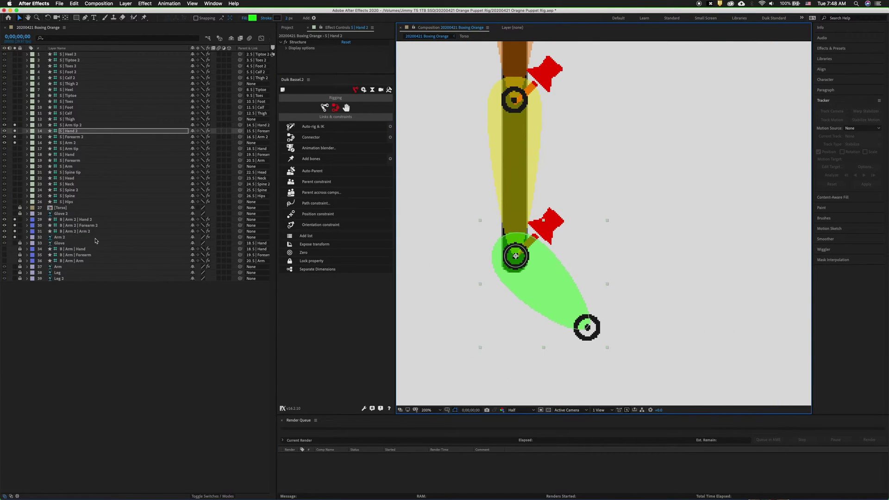
Step: Solo the Glove 2 layer together with the second arm, and place the Arm tip 2 structure at the glove's far end
click(15, 213)
scroll(639, 135, down, 5)
click(597, 197)
drag(584, 199, 512, 254)
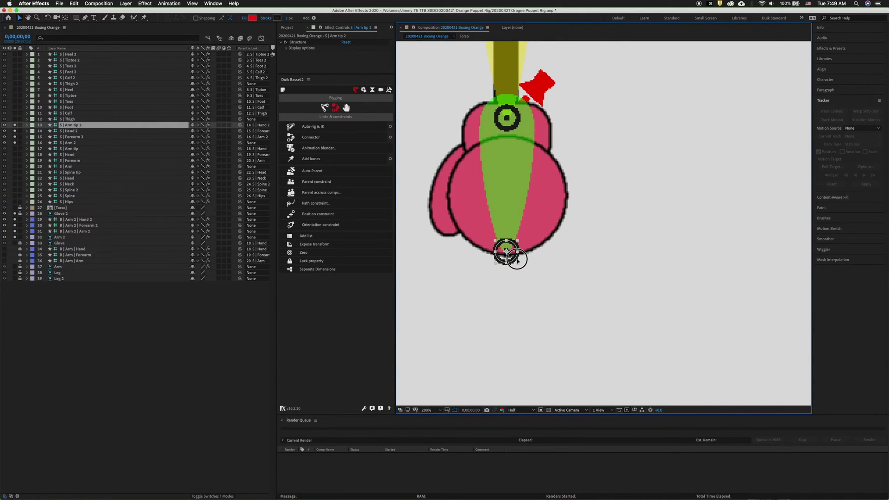
Step: Parent the Glove 2 layer and hand bone to the Hand 2 structure and the remaining arm bones to Forearm 2, locking the artwork layers
click(20, 213)
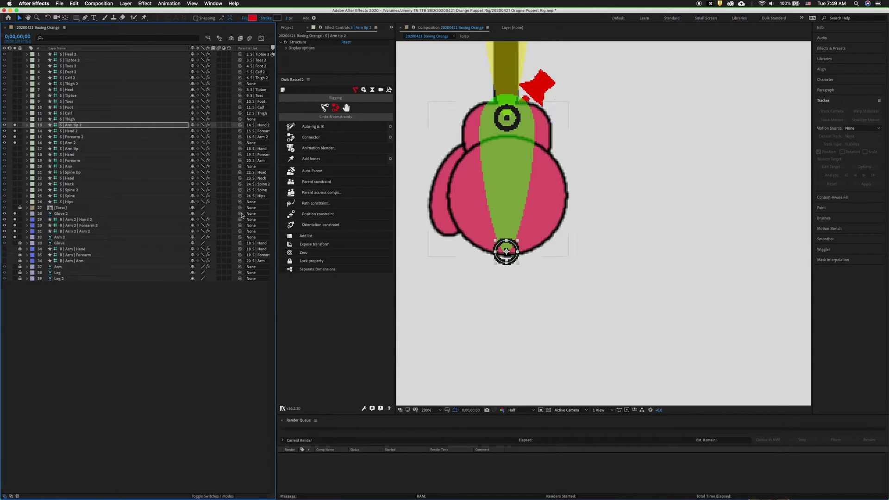
drag(240, 213, 82, 138)
click(20, 214)
drag(239, 219, 84, 137)
click(20, 238)
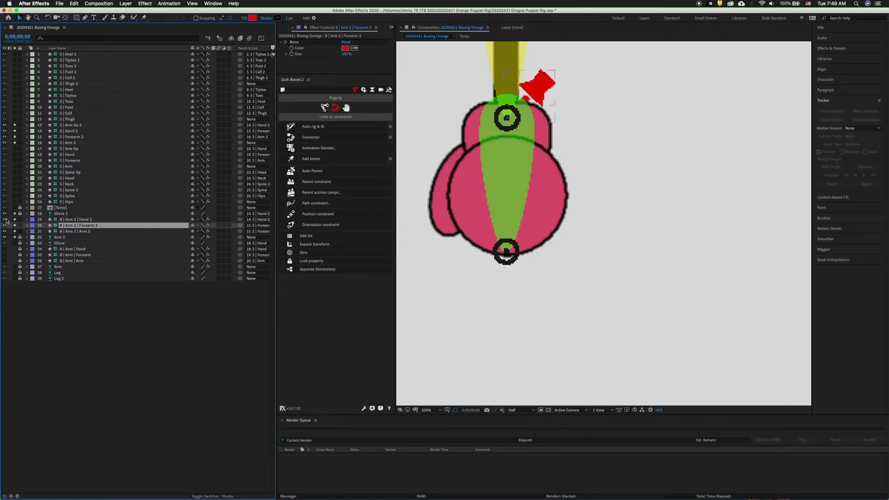
Step: Hide and lock the second arm's bones, hide both arms' structures, and turn off solo for Glove 2 and Arm 2
drag(4, 220, 20, 232)
drag(6, 125, 6, 167)
key(super+minus)
key(super+minus)
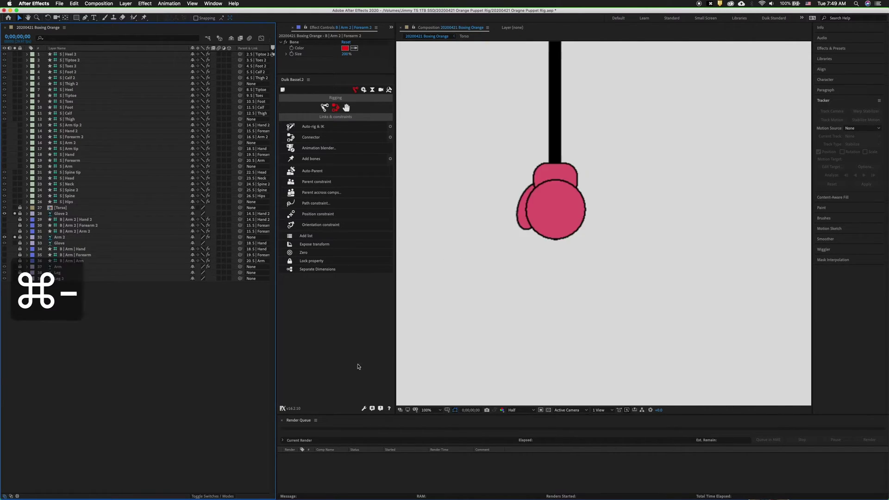
click(15, 213)
click(15, 238)
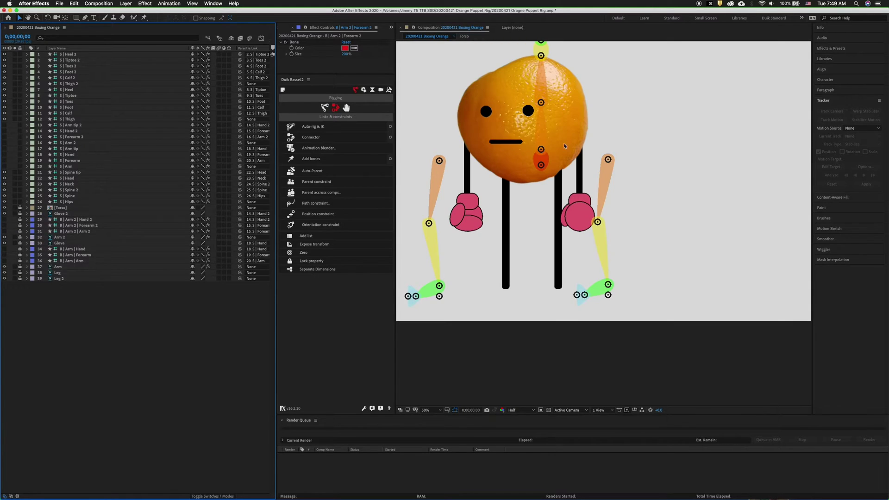
Step: Solo the Leg layer and place puppet pins at its upper end, middle and lower end
click(15, 273)
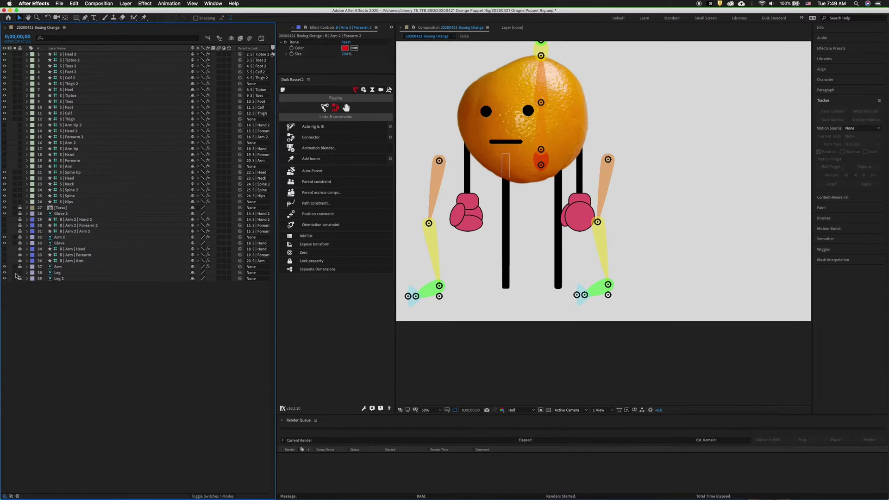
click(144, 18)
click(506, 157)
click(506, 221)
click(507, 286)
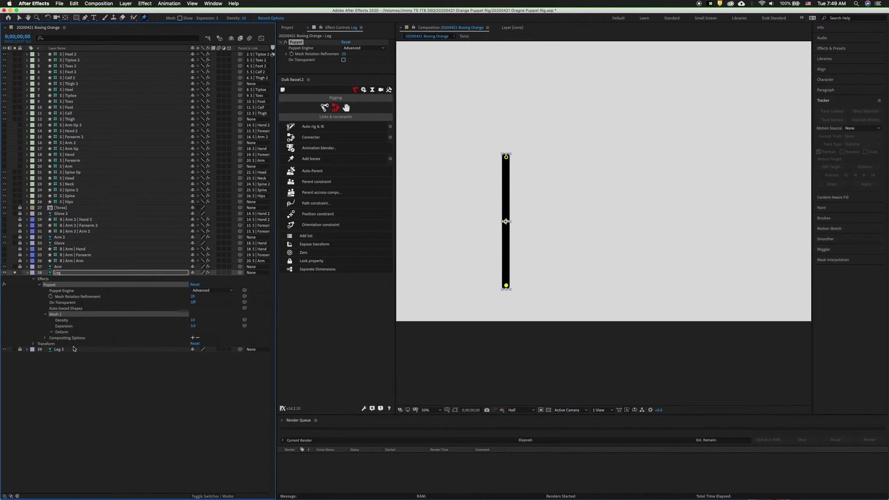
Step: Rename the Leg layer's puppet pins Foot, Calf and Thigh, and add Duik bones to all three
key(Return)
text(Foot)
click(78, 344)
key(Return)
text(Calf)
click(79, 350)
key(Return)
text(Thigh)
shift+click(77, 338)
click(297, 160)
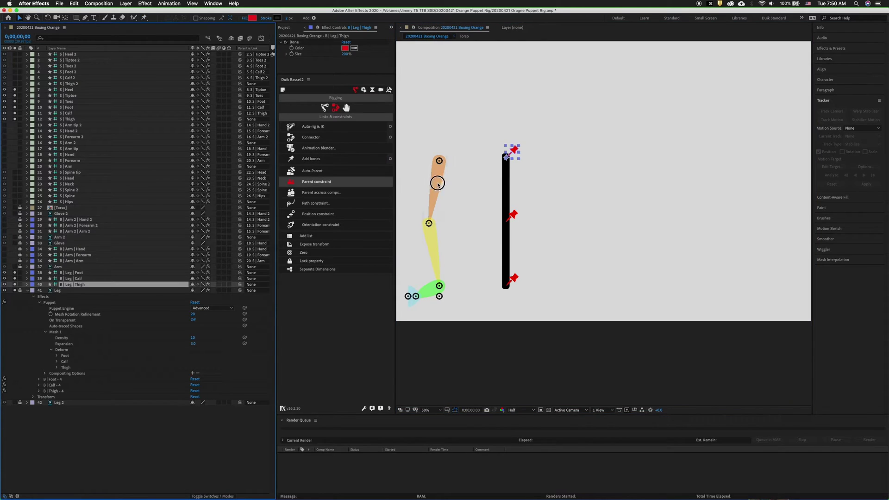
Step: Align the Thigh, Calf and Foot structures with the first leg's upper, middle and lower pins
click(444, 180)
drag(444, 180, 591, 209)
key(super+=)
drag(502, 148, 498, 146)
drag(571, 272, 565, 139)
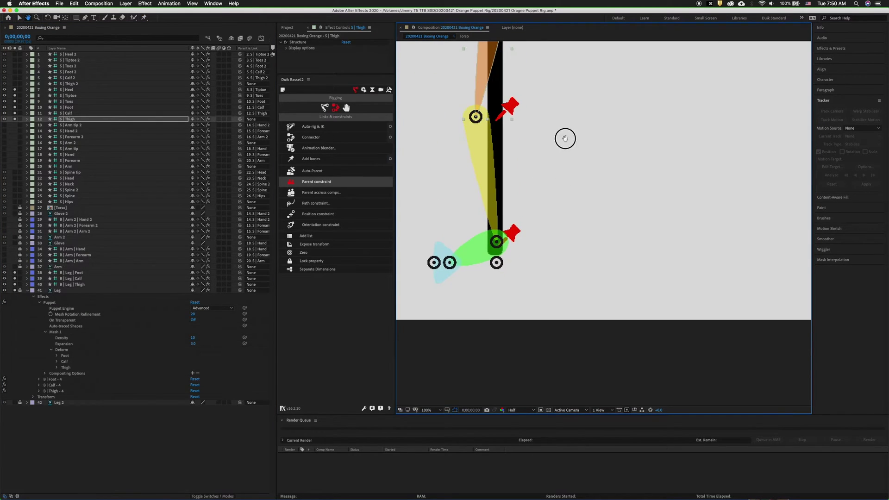
drag(473, 147, 493, 152)
drag(502, 256, 482, 258)
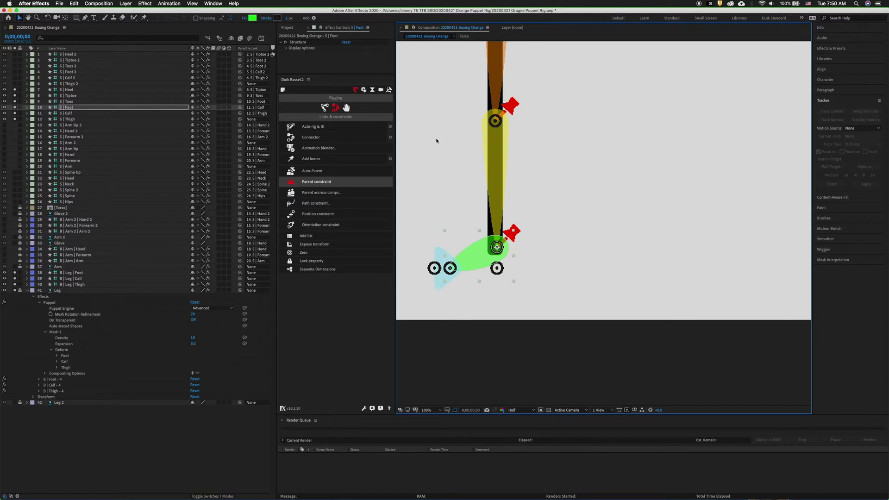
Step: Collapse the Leg layer's properties and parent its thigh, calf and foot bones to their matching structures
click(28, 290)
drag(240, 285, 81, 119)
drag(240, 279, 70, 107)
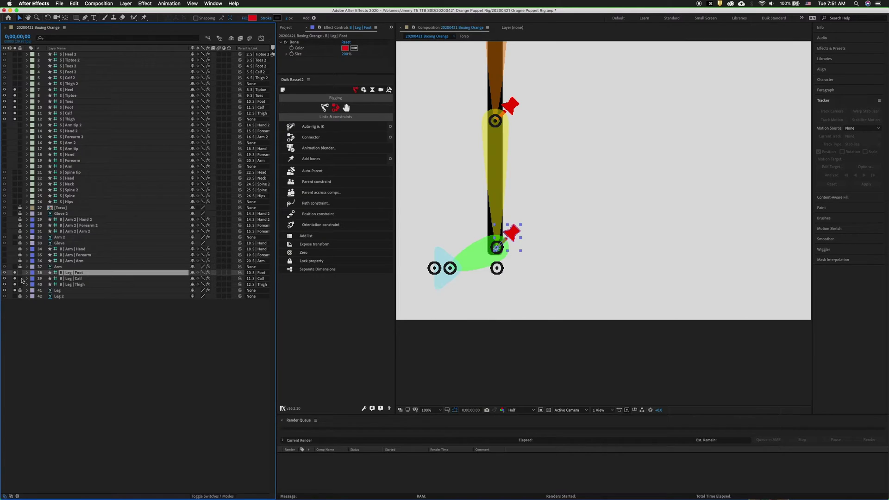
Step: Lock the first leg's bones, hide its foot and calf bones and all its structures, and turn off solo for the leg
drag(20, 274, 20, 285)
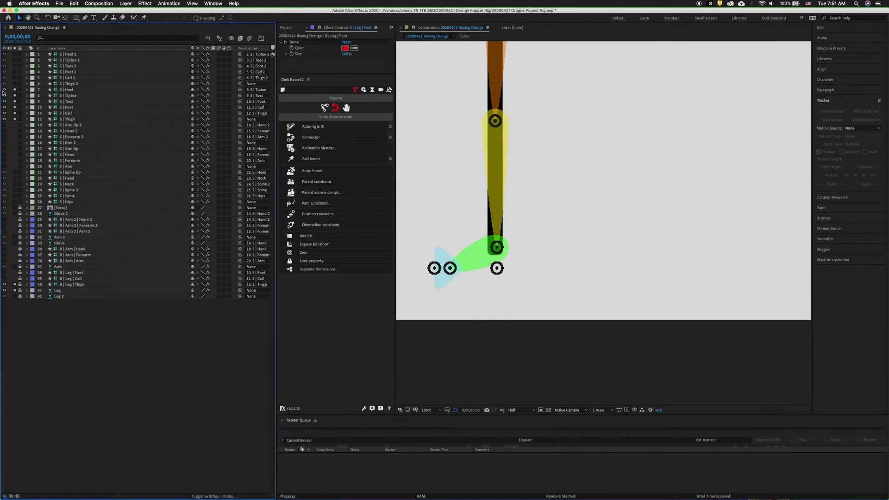
drag(5, 91, 6, 120)
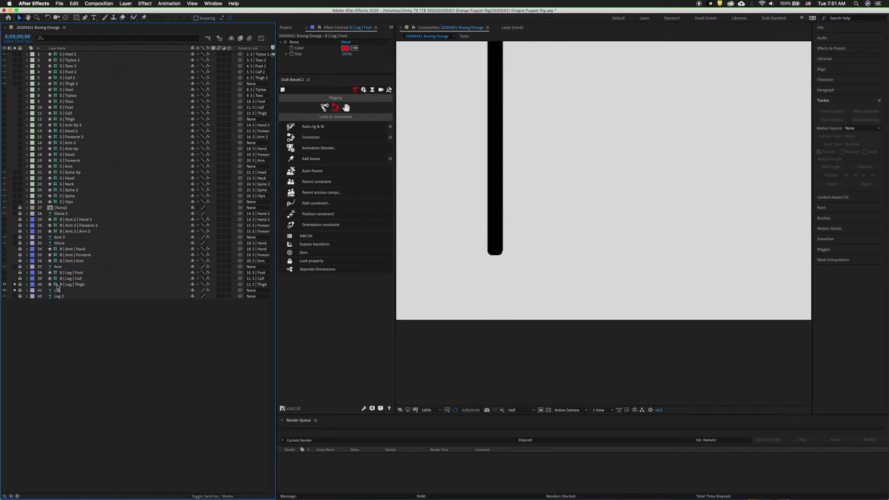
drag(16, 285, 17, 290)
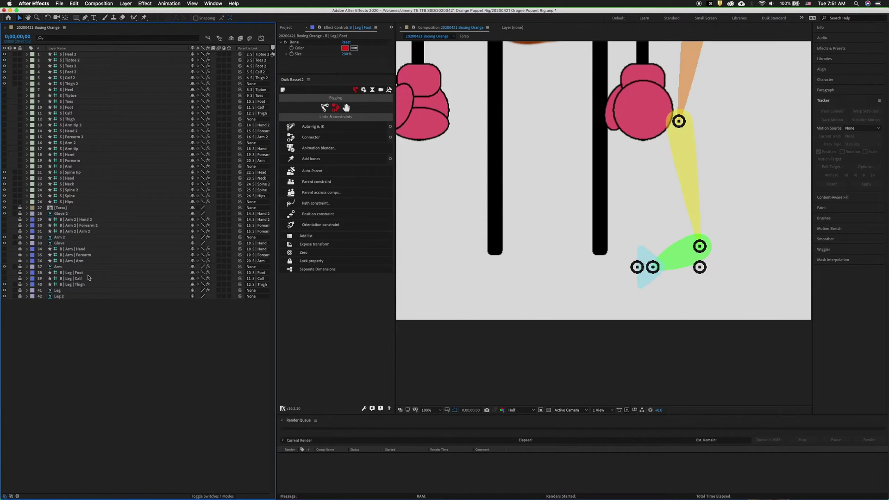
Step: Unlock and solo the Leg 2 layer, and place puppet pins at its upper end, middle and lower end
drag(573, 123, 545, 222)
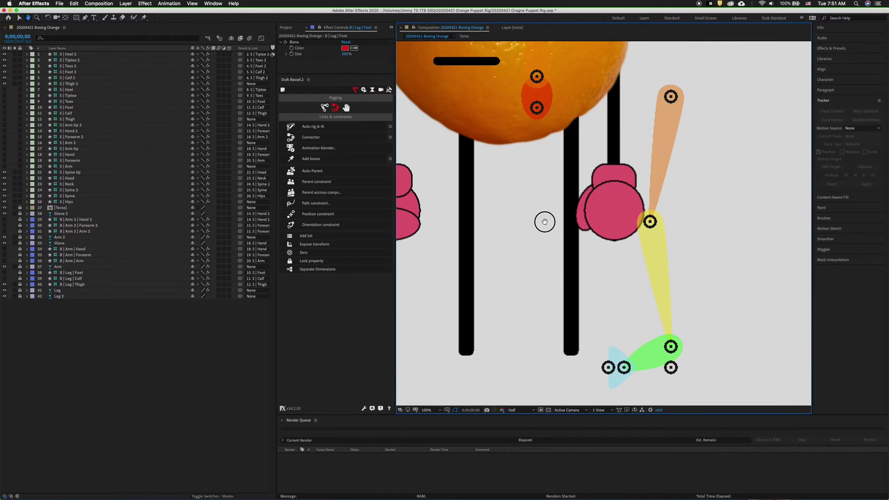
click(20, 297)
click(14, 297)
click(74, 297)
click(144, 18)
click(571, 92)
click(571, 220)
click(572, 350)
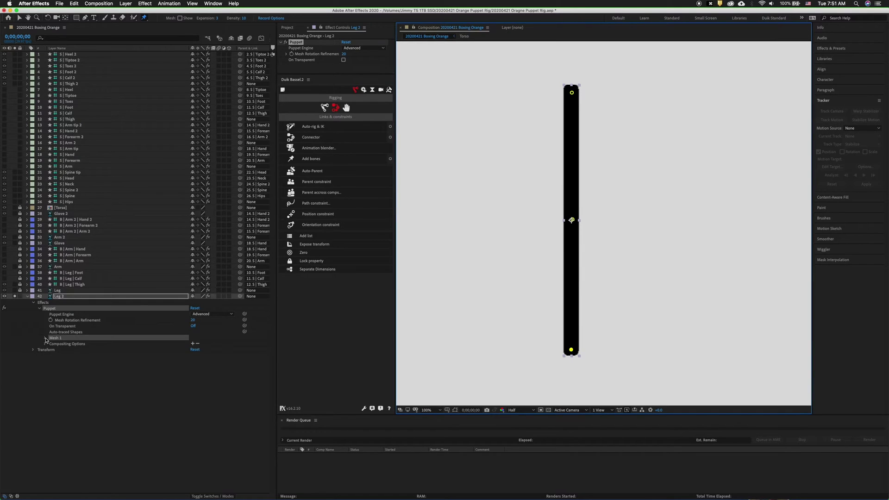
Step: Rename the Leg 2 puppet pins Foot 2, Calf 2 and Thigh 2, and add Duik bones to all three
click(51, 356)
key(Return)
text(Foot 2)
click(70, 368)
key(Return)
text(Calf 2)
click(69, 374)
key(Return)
text(Thigh 2)
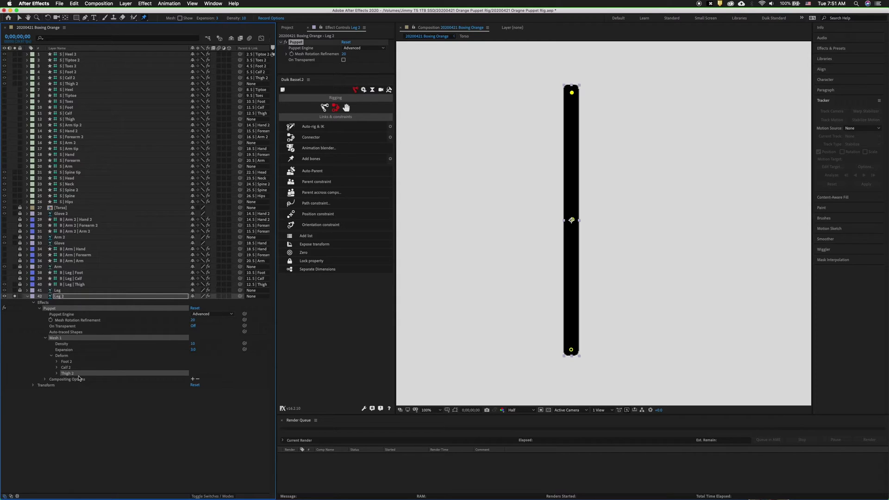
shift+click(68, 361)
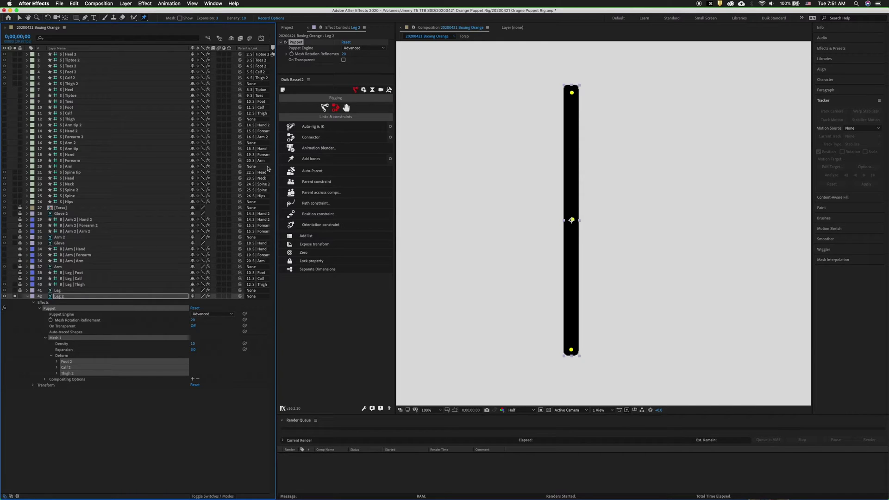
click(293, 159)
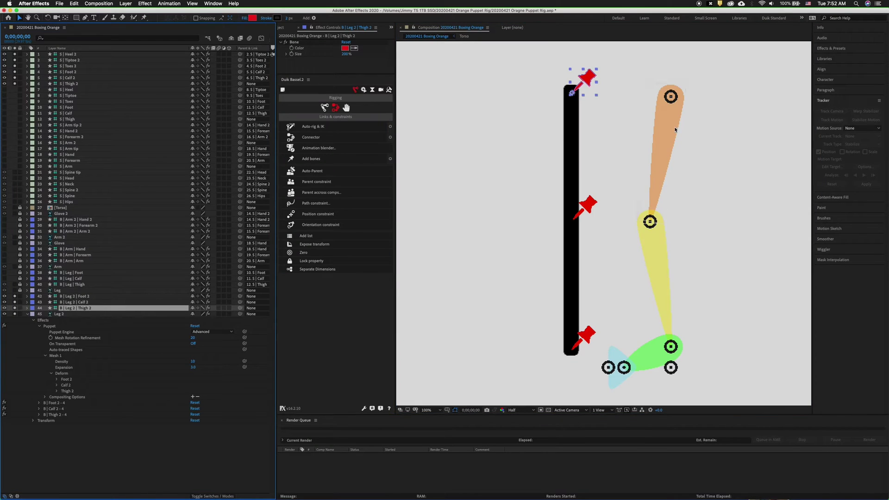
Step: Align the Thigh 2, Calf 2 and Foot 2 structures with the second leg's upper, middle and lower pins
drag(673, 124, 573, 117)
drag(558, 241, 579, 246)
drag(589, 355, 554, 295)
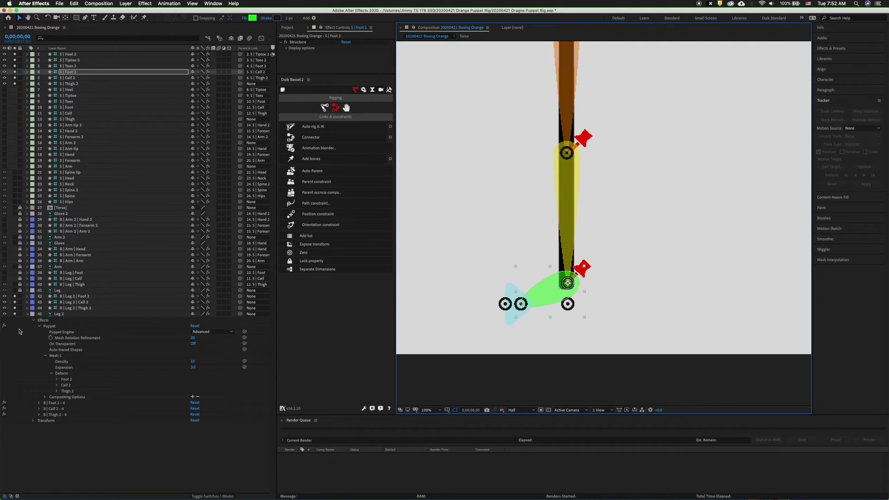
Step: Lock the Leg 2 layer, parent its three bones to the matching Thigh 2, Calf 2 and Foot 2 structures, and hide and lock the bones
click(20, 314)
click(28, 314)
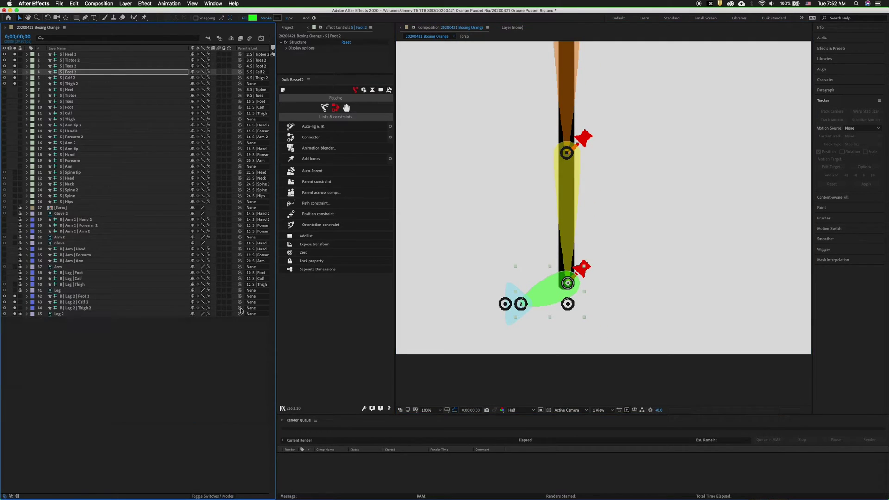
drag(240, 308, 78, 78)
click(240, 302)
drag(240, 297, 77, 71)
drag(20, 296, 20, 308)
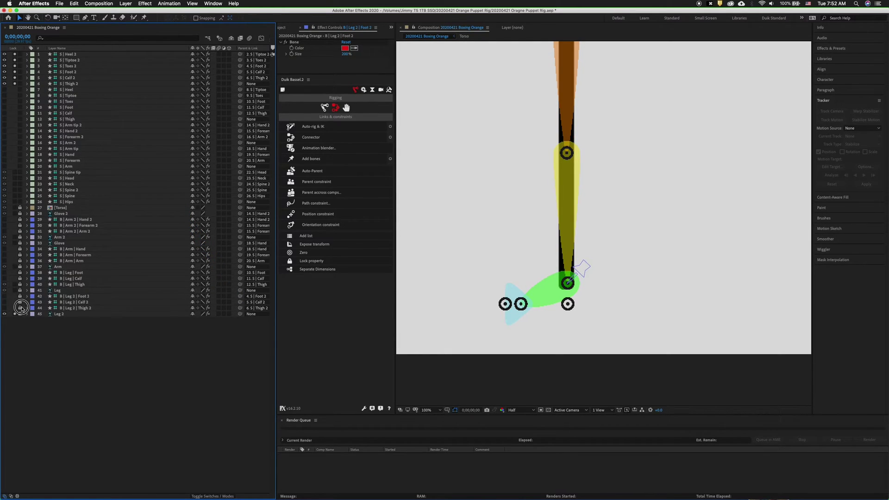
Step: Hide the second leg's structures and turn off solo for the Leg 2 layer to bring back the whole character
drag(8, 55, 4, 84)
click(163, 446)
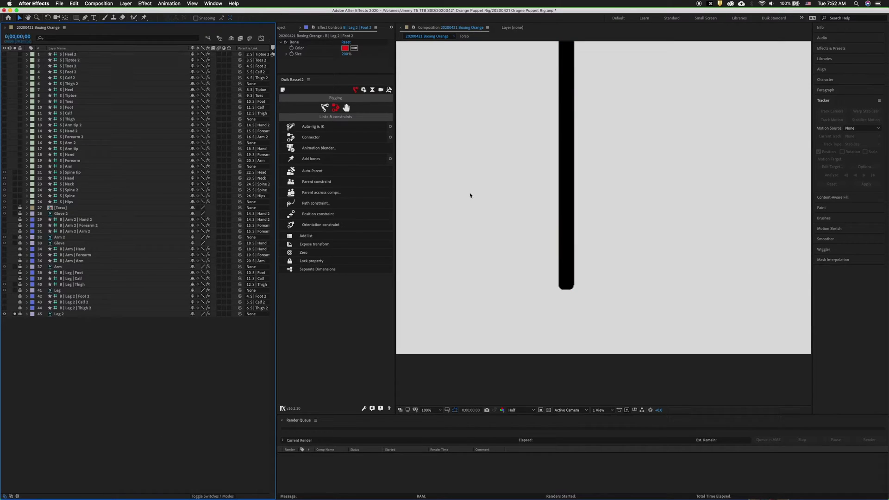
click(15, 314)
key(super+minus)
click(571, 212)
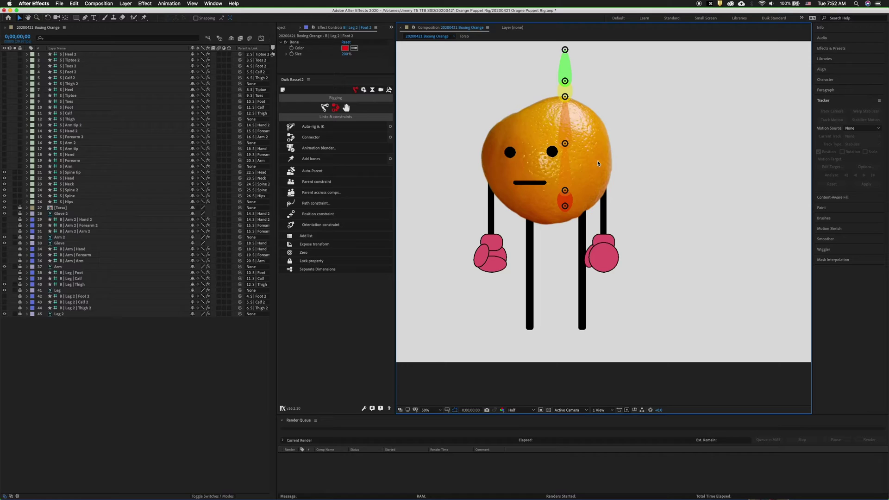
Step: Move the spine structure chain clear of the orange by its Hips structure, and unlock and select the Torso layer
click(567, 202)
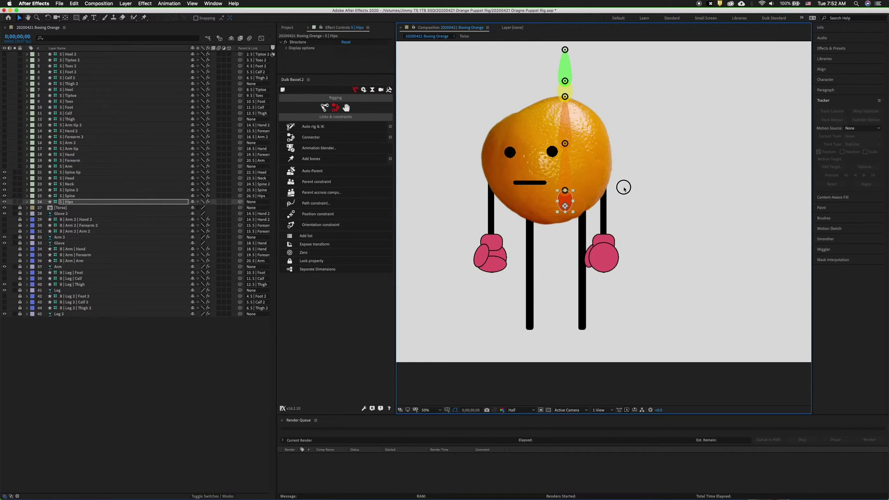
drag(568, 204, 634, 199)
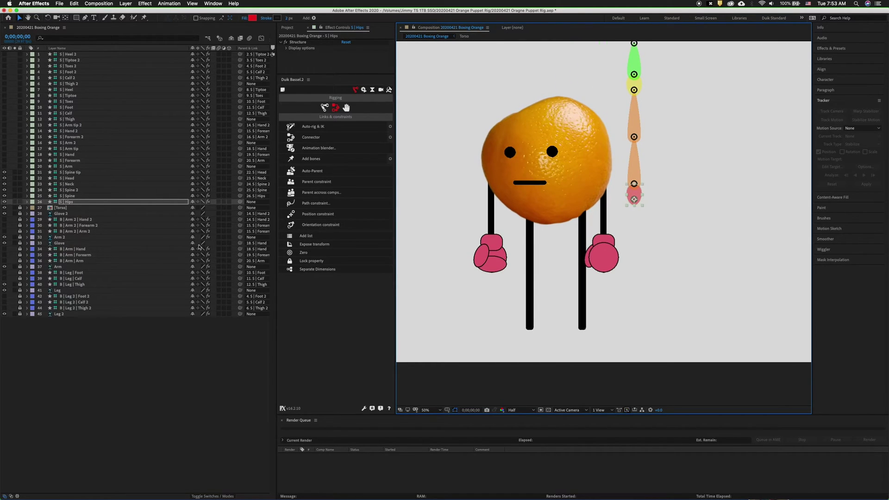
click(20, 208)
click(62, 209)
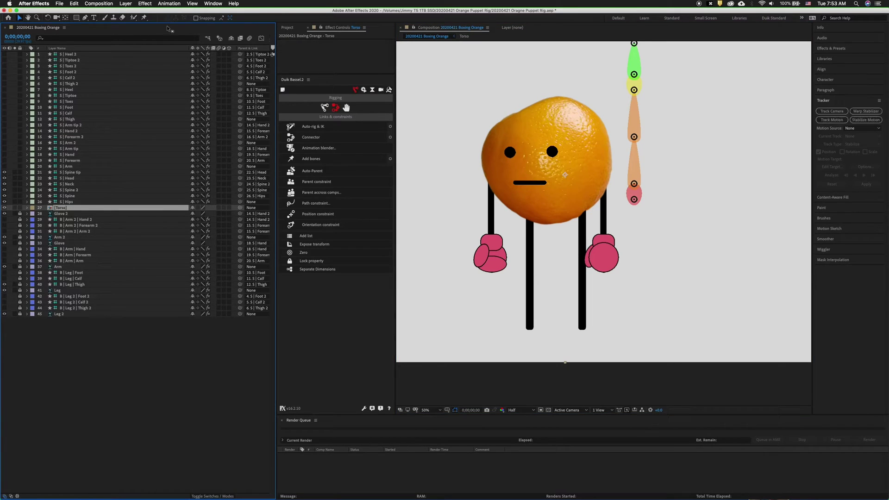
Step: Place five puppet pins up the middle of the Torso layer, from the orange's lower edge to its upper edge
click(144, 17)
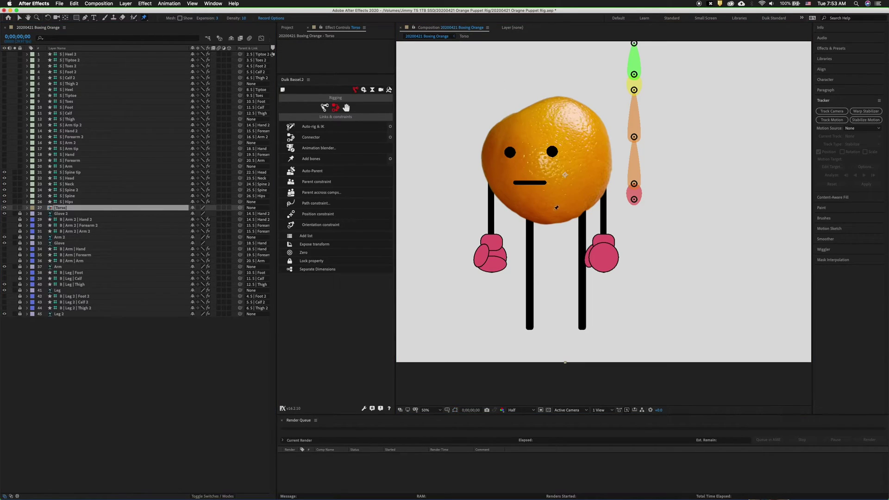
click(555, 215)
click(554, 198)
click(552, 175)
click(548, 148)
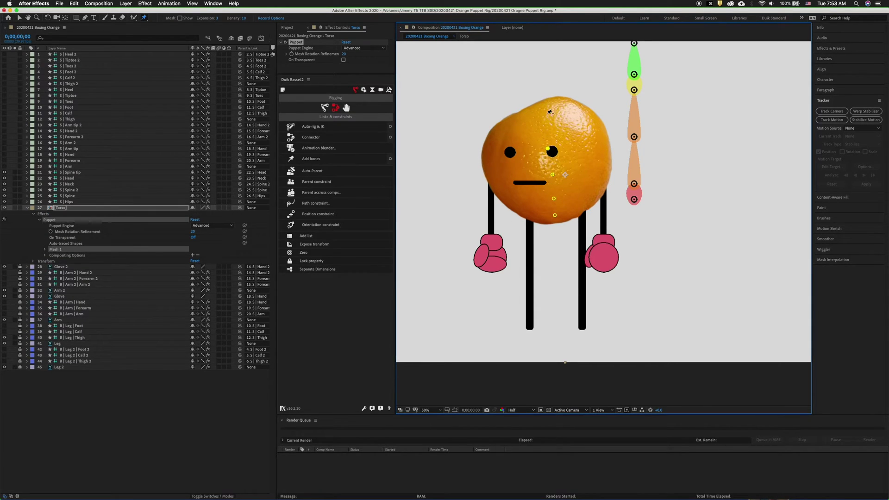
click(545, 111)
Step: Rename the Torso puppet pins, from uppermost to lowermost, Head, Neck, Spine 2, Spine and Hips
click(45, 249)
click(51, 268)
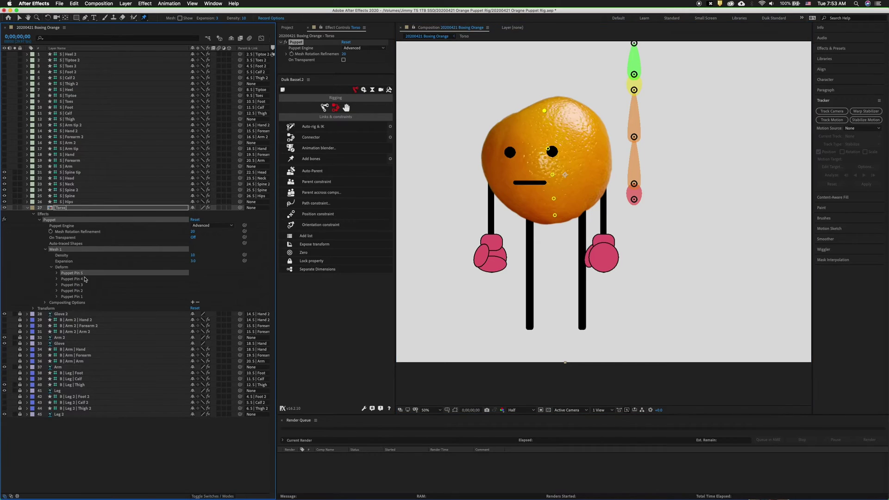
key(Return)
text(Head)
key(Tab)
text(Neck)
key(Tab)
text(Spin)
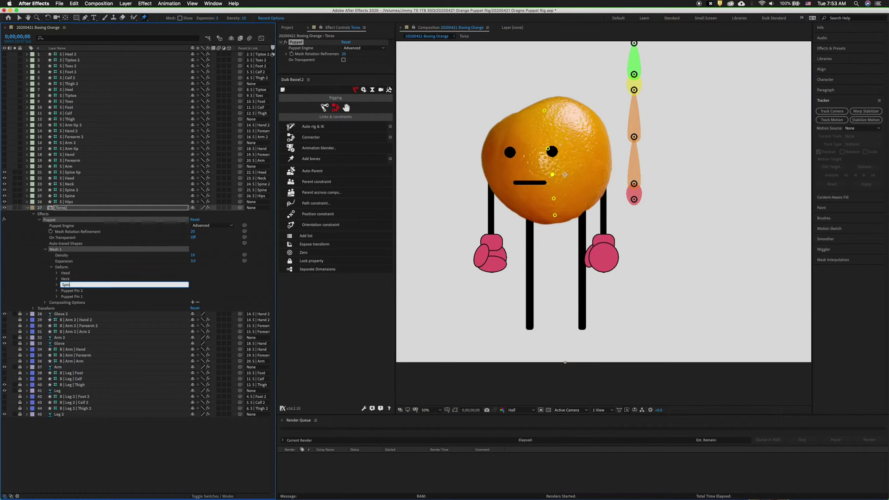
text(e 2)
click(82, 292)
key(Return)
text(Spine)
click(85, 297)
key(Return)
text(Hips)
key(Return)
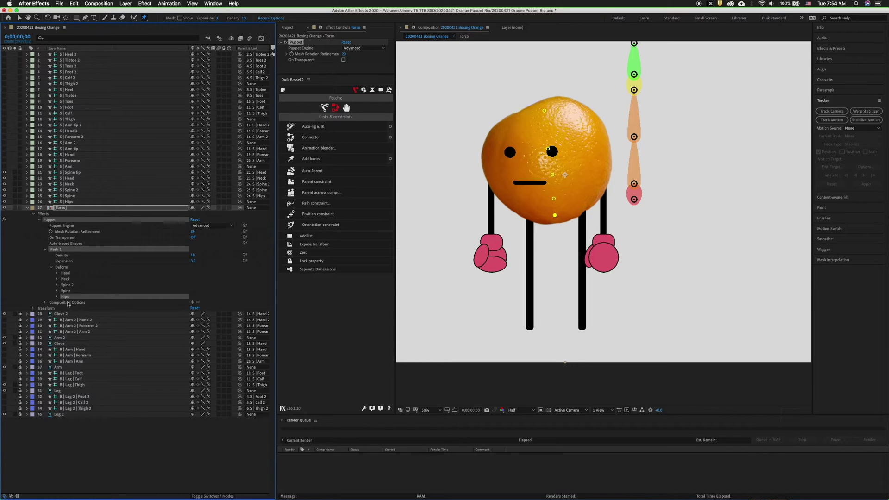
Step: Add Duik bones to all five Torso puppet pins and lock the Torso layer
shift+click(65, 273)
click(311, 158)
click(20, 238)
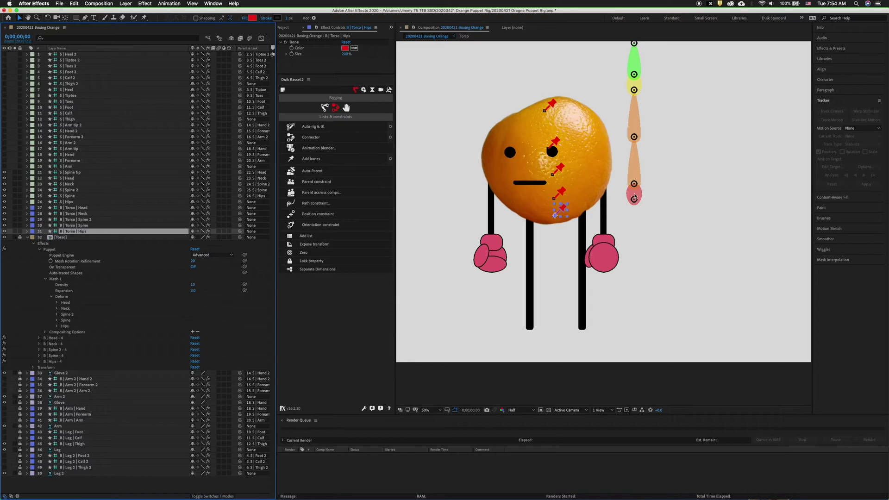
Step: Align the Hips, Spine, Spine 2, Neck and Head structures with the matching torso bones on the orange
drag(637, 195, 547, 292)
scroll(558, 197, up, 2)
drag(529, 54, 518, 222)
drag(532, 61, 518, 172)
drag(593, 88, 580, 178)
drag(504, 197, 487, 107)
scroll(481, 243, down, 2)
Step: Parent the five Torso bones to their matching structures, hide the bones and spine structures, and lock the bones
click(185, 312)
key(u)
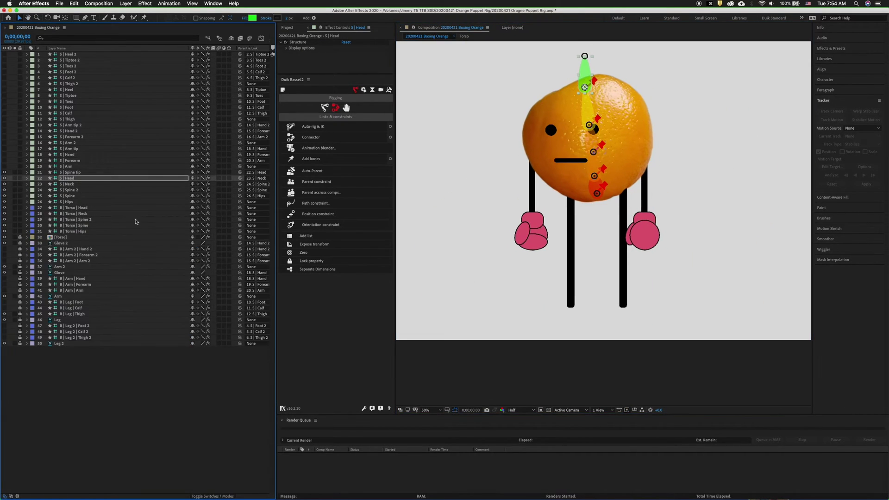
drag(240, 225, 45, 196)
drag(5, 175, 21, 232)
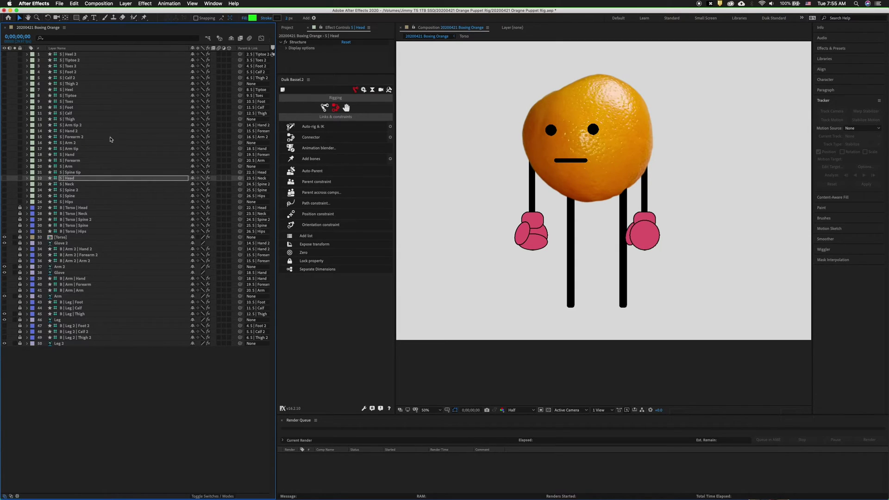
Step: Run Duik's Auto-rig & IK on all structure layers from Heel 2 to Hips, and enlarge the effect controls area
click(66, 55)
shift+click(79, 202)
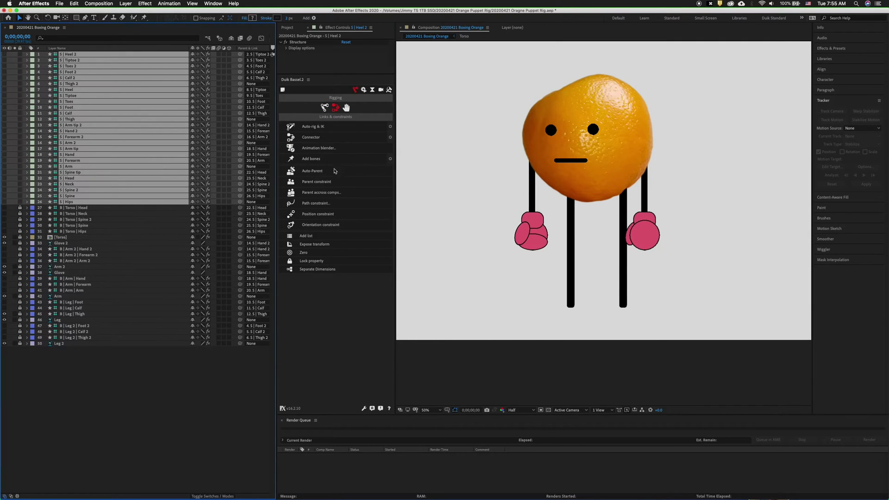
click(291, 130)
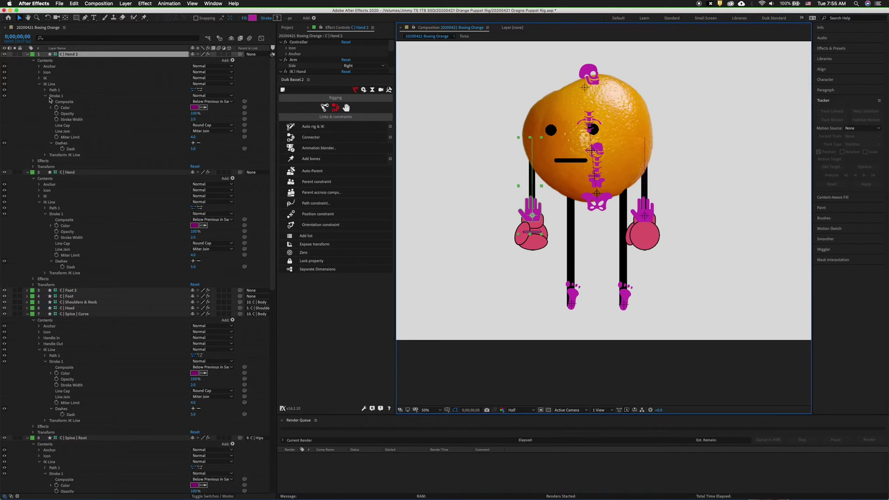
drag(324, 76, 316, 205)
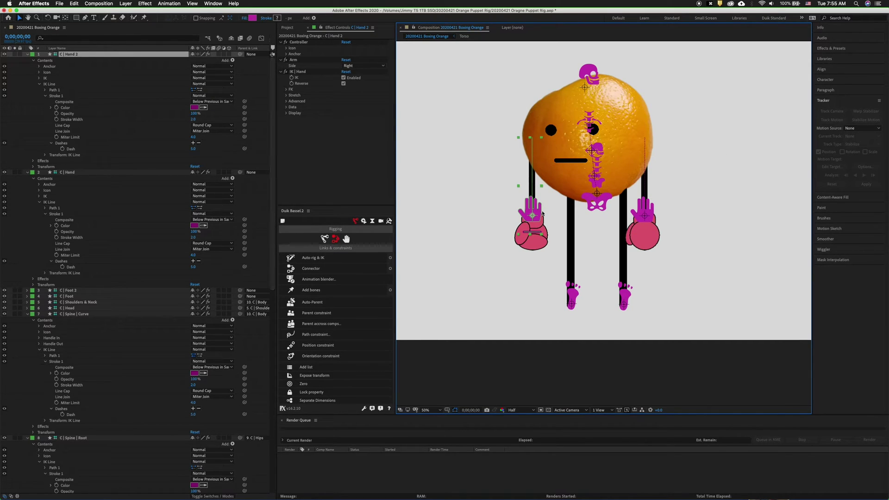
Step: Test the arm's IK by moving the Hand 2 controller up and outward, and undo the move
drag(539, 216, 509, 191)
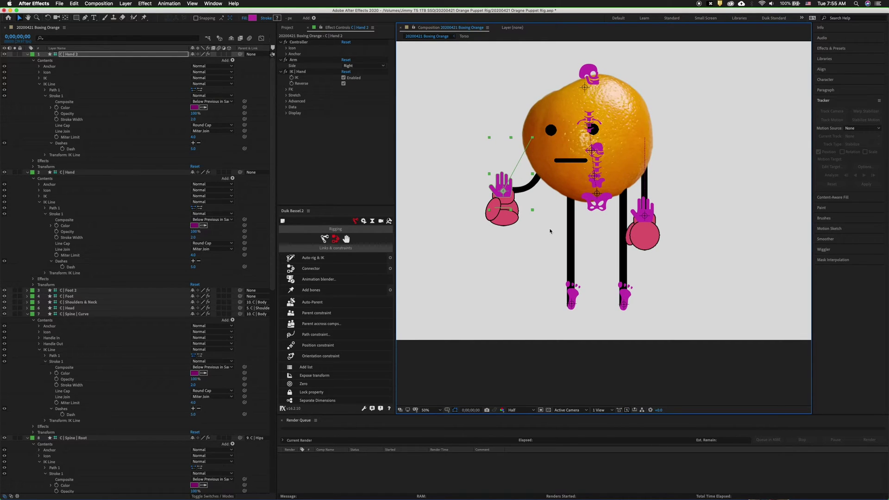
key(super+z)
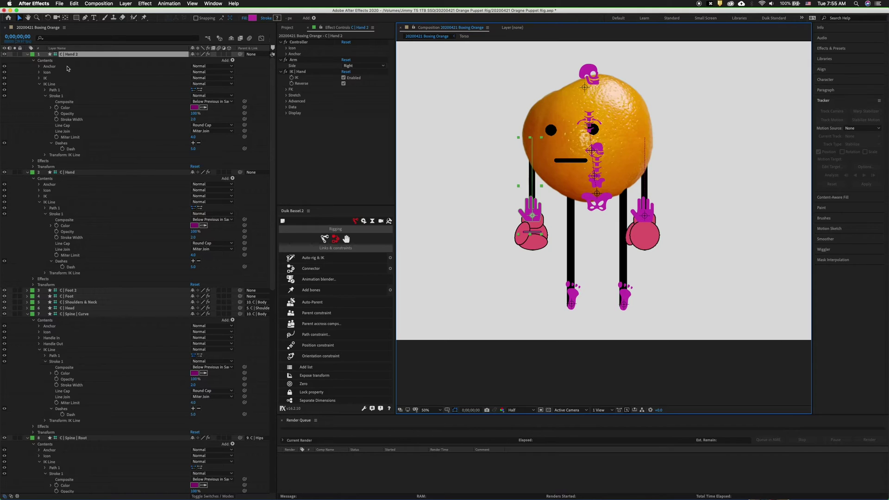
click(39, 73)
click(39, 72)
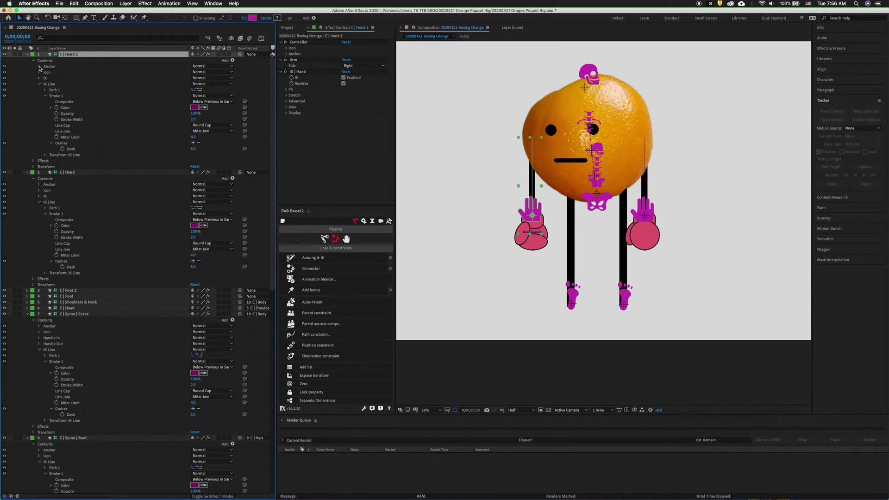
Step: Set the Hand 2 controller icon's size to 150% and orientation to 180°, and position the icon just below the glove
click(287, 48)
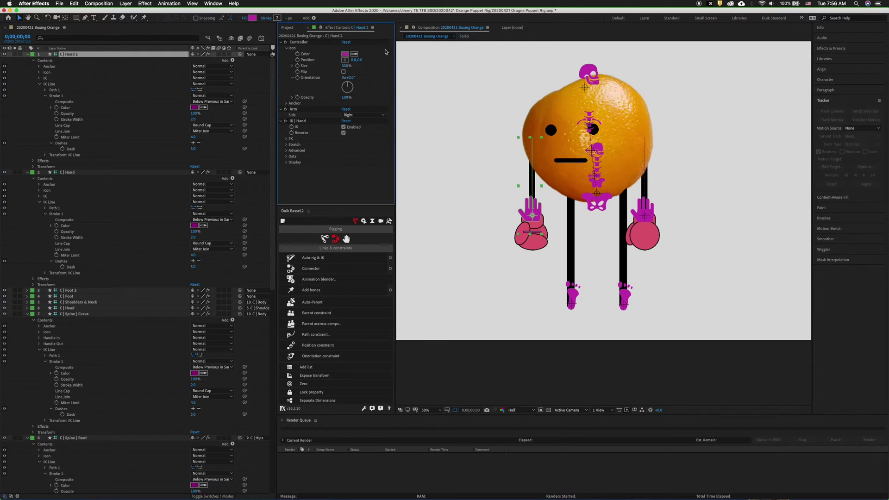
drag(359, 59, 473, 59)
click(346, 66)
text(1)
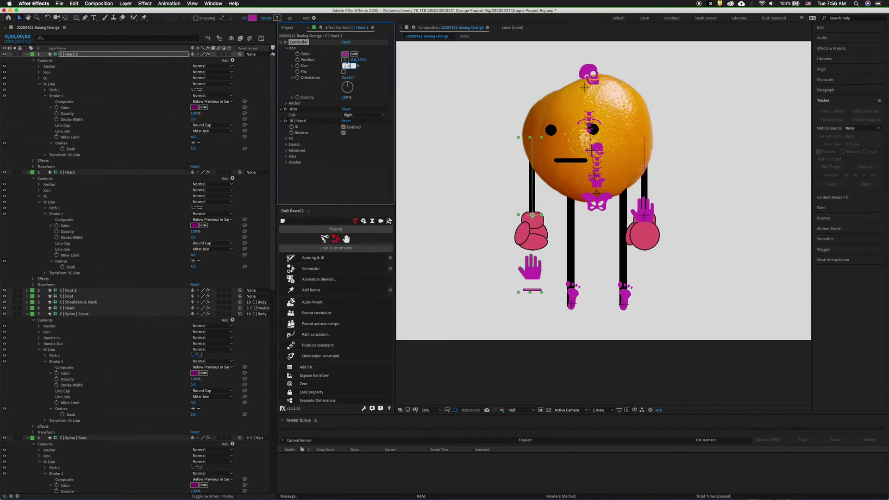
text(50)
key(Return)
click(352, 78)
text(180)
key(Return)
drag(363, 60, 329, 65)
click(522, 261)
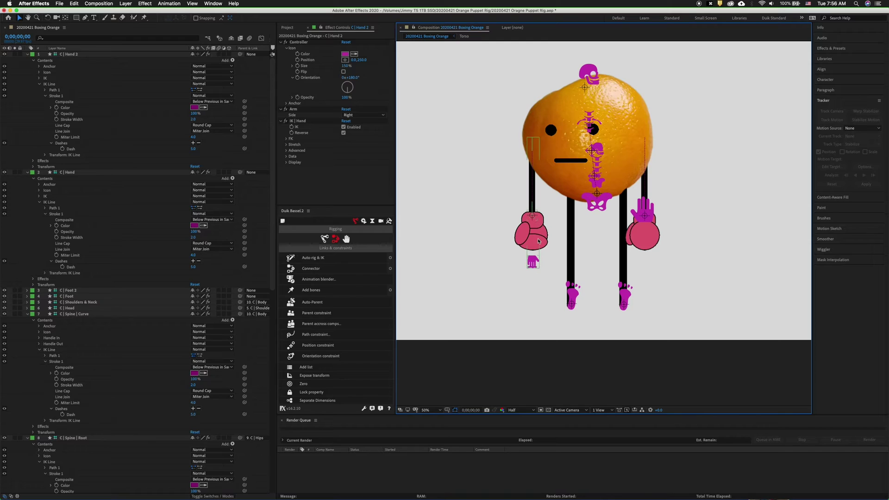
Step: Set the Hand controller icon's orientation to 180° and size to 150%, and position the icon just below its glove
click(649, 210)
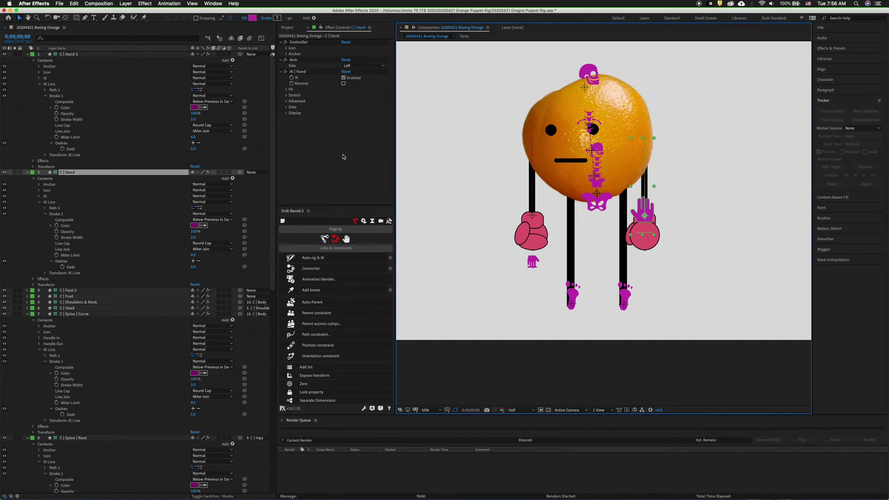
click(286, 49)
click(349, 78)
text(180)
key(Return)
click(345, 66)
text(150)
key(Return)
drag(359, 60, 422, 62)
right_click(422, 63)
click(364, 61)
drag(363, 60, 379, 60)
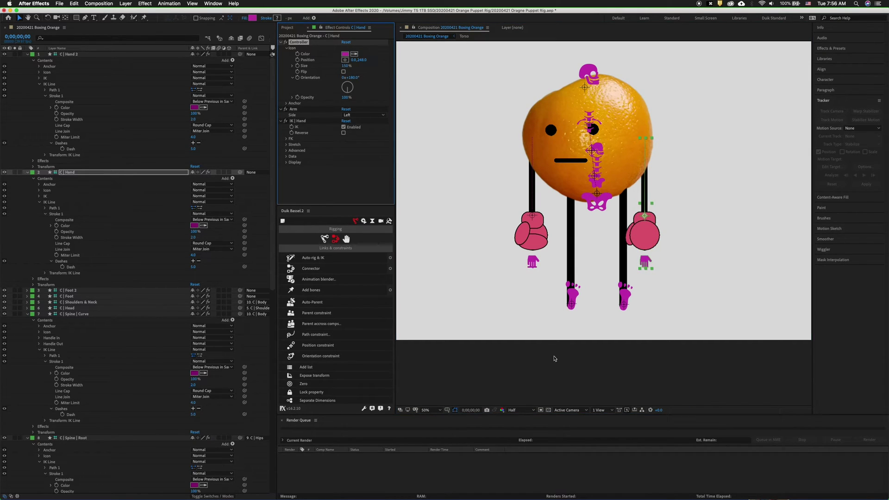
Step: Set the Foot 2 controller icon's orientation to 270° and shift the icon just below the end of its leg
click(573, 296)
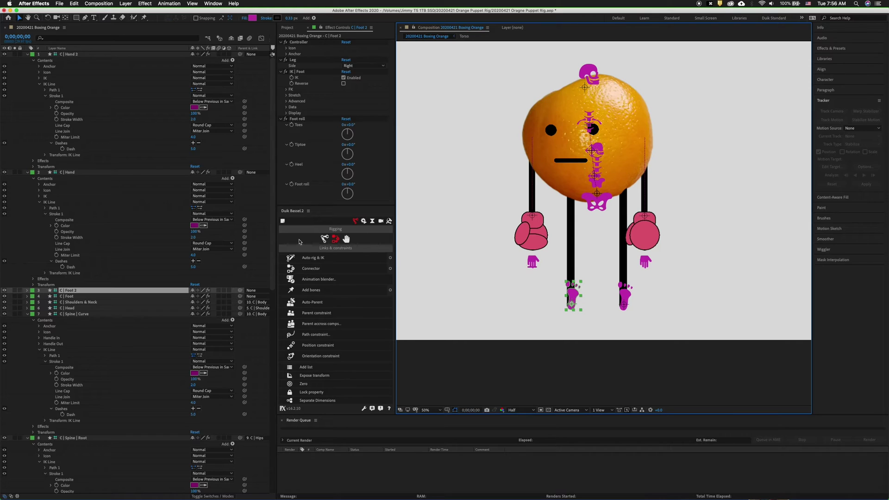
click(286, 48)
click(353, 77)
text(90)
key(Return)
click(353, 77)
text(270)
key(Return)
drag(360, 60, 379, 61)
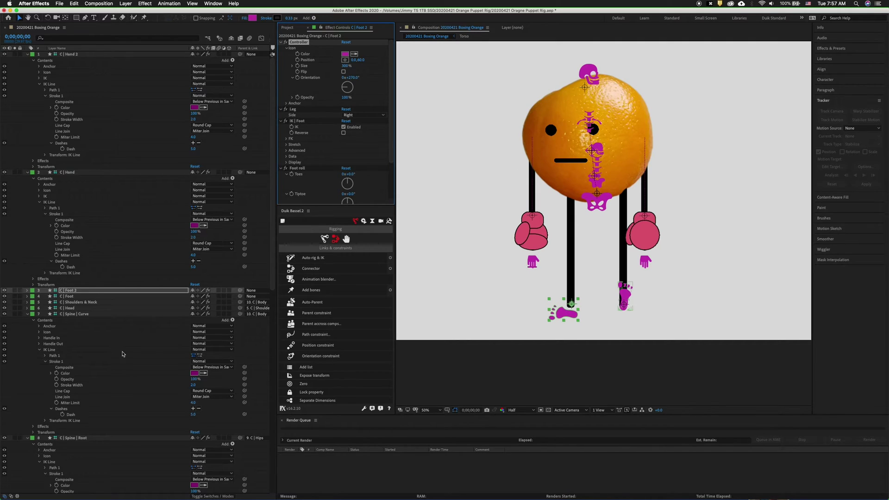
Step: Set the Foot controller icon's orientation to 270° and shift the icon below its leg, level with the other foot icon
key(super+Down)
click(286, 48)
click(351, 77)
text(270)
key(Return)
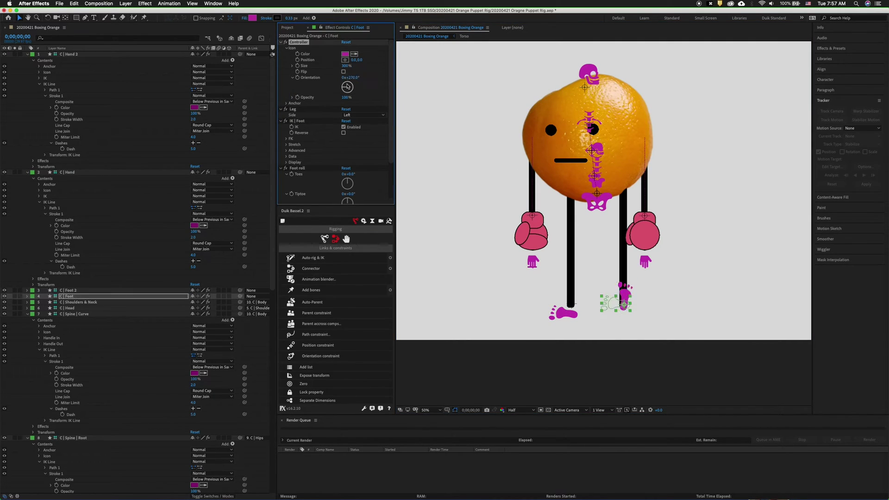
drag(361, 60, 390, 61)
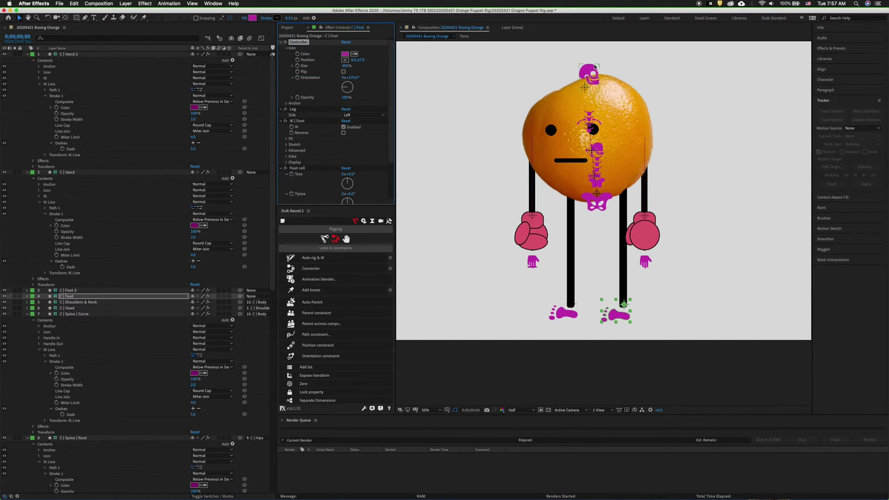
Step: Offset the Head and Shoulders & Neck controller icons horizontally so they sit beside the orange
click(589, 80)
click(286, 48)
drag(354, 59, 510, 62)
click(589, 121)
click(287, 48)
drag(354, 59, 510, 71)
Step: Offset the Hips and full-spine controller icons beside the orange, and shift the Shoulders & Neck icon into line with them
click(597, 202)
click(286, 48)
drag(353, 60, 509, 67)
click(597, 182)
click(286, 48)
drag(354, 60, 523, 57)
click(664, 122)
drag(354, 60, 375, 60)
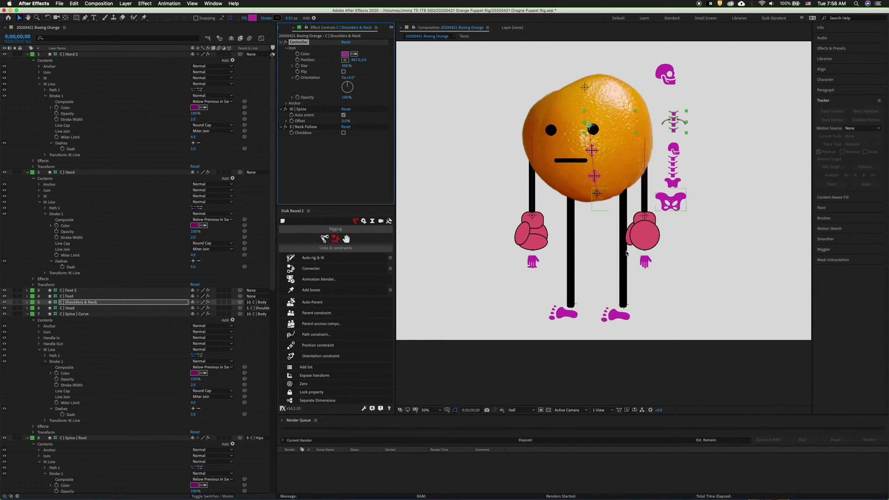
Step: Test the leg IK by raising the Foot 2 and Foot controllers in turn, undoing each move
click(532, 243)
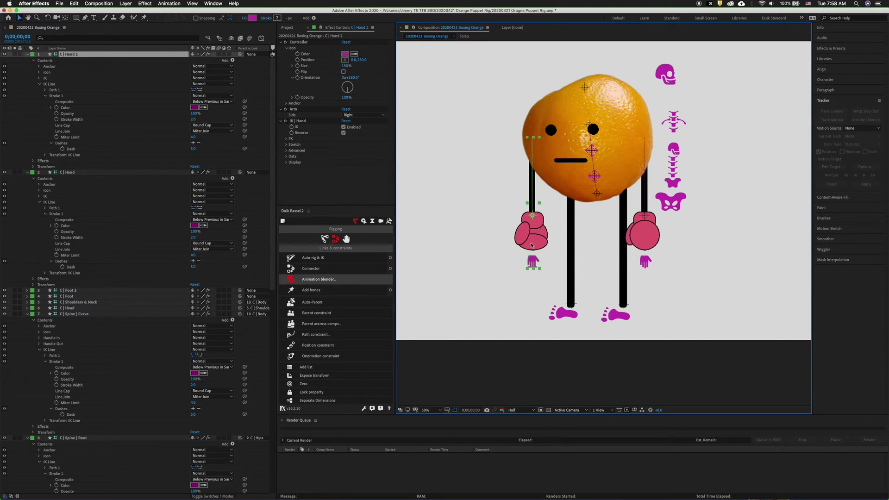
click(573, 317)
drag(573, 317, 564, 278)
key(super+z)
drag(616, 316, 606, 283)
key(super+z)
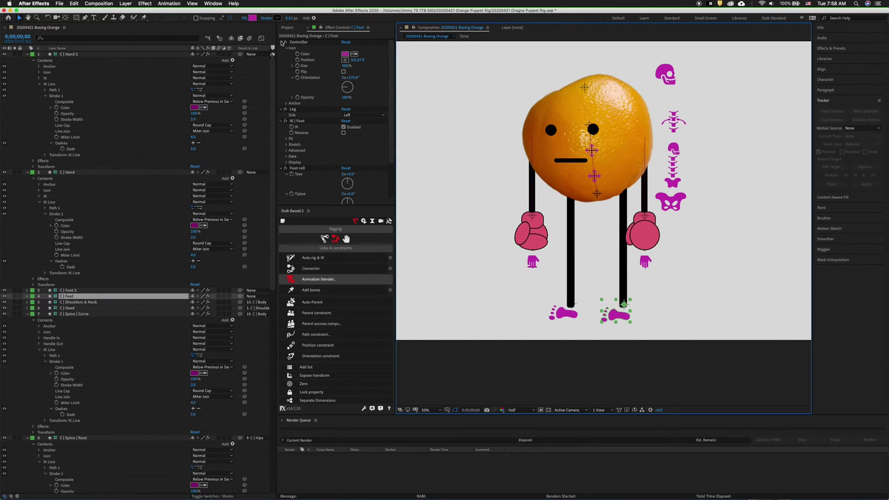
Step: Recolor the Hand 2 and Foot 2 controller icons red by sampling a red interface element with the color eyedropper
click(536, 261)
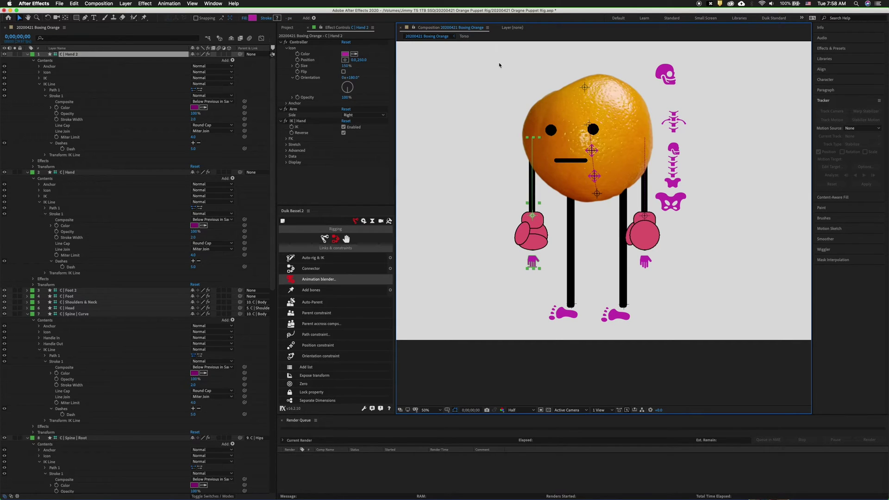
click(354, 54)
click(291, 281)
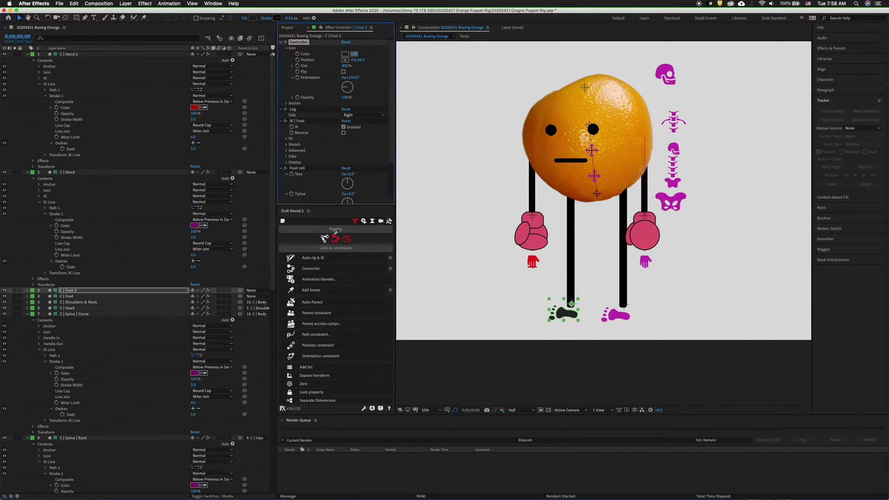
click(334, 238)
Step: Recolor the Foot and Hand controller icons green by sampling a green label swatch with the color eyedropper
click(618, 315)
click(354, 54)
click(315, 28)
click(642, 261)
click(354, 54)
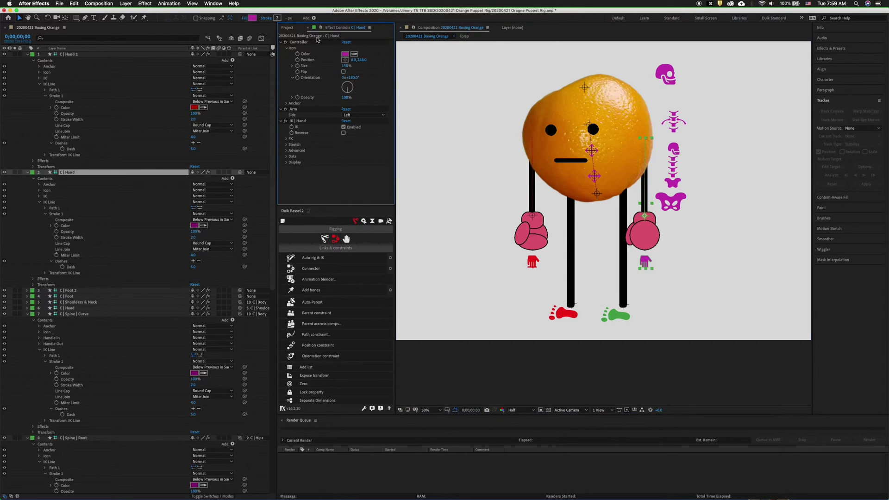
click(354, 55)
click(314, 27)
Step: Recolor the Hips and full-spine controller icons orange by sampling the orange character with the color eyedropper
click(670, 201)
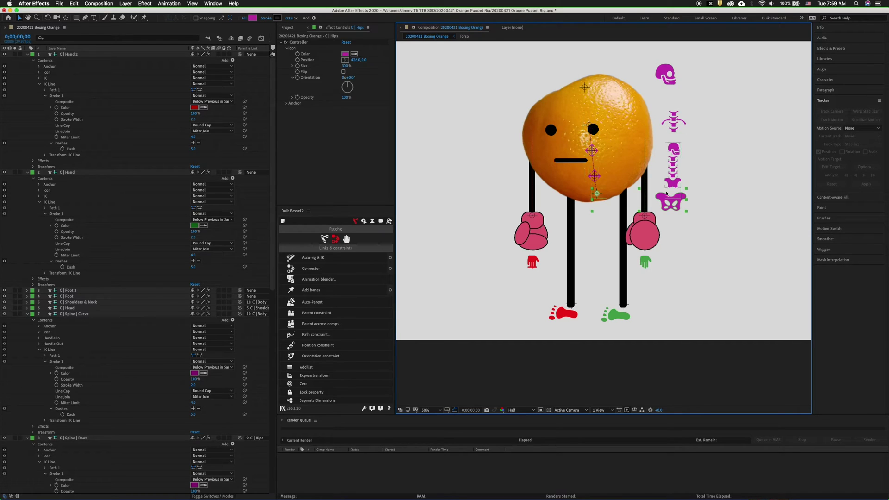
click(674, 152)
click(354, 53)
click(622, 170)
Step: Recolor the Head controller icon blue by sampling a blue interface element, and match the Shoulders & Neck icon to it with the eyedropper
click(673, 121)
click(669, 76)
drag(355, 60, 376, 39)
click(20, 18)
click(673, 122)
click(355, 54)
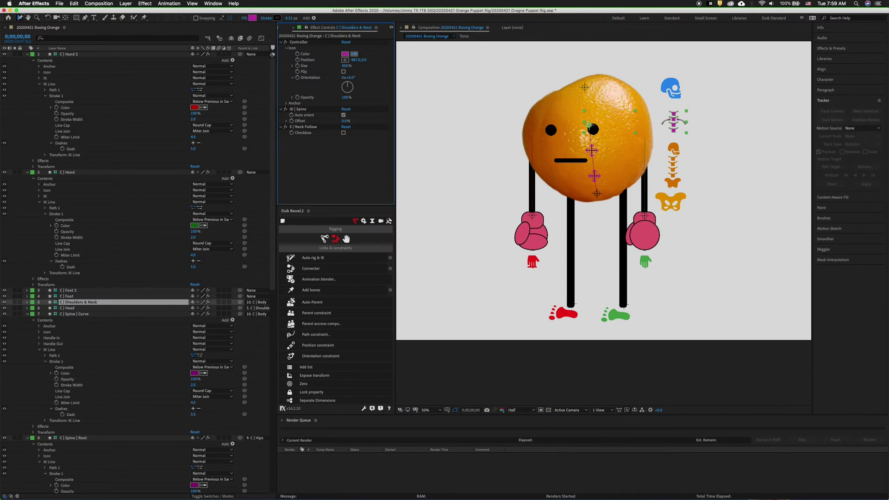
click(671, 89)
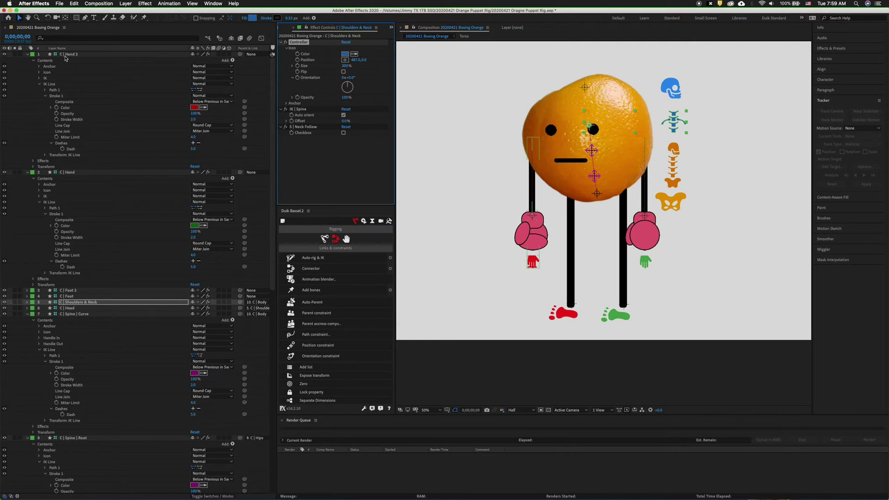
Step: Set the layer labels of the Hand 2 and Foot 2 controllers to Red and collapse the expanded Hand layers
click(28, 54)
click(33, 55)
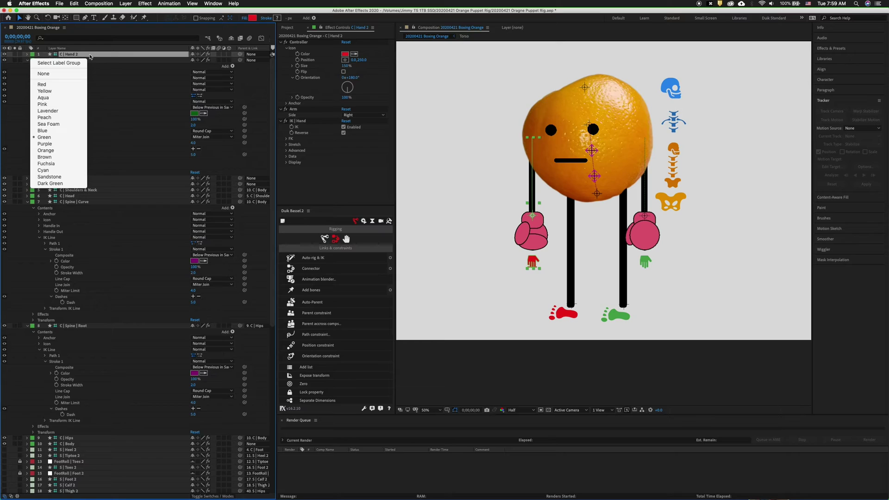
click(62, 83)
click(28, 60)
click(74, 60)
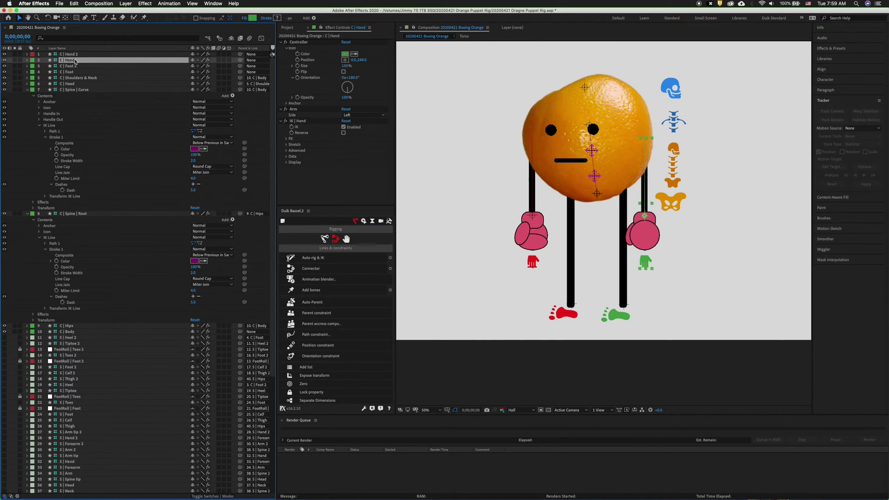
click(85, 67)
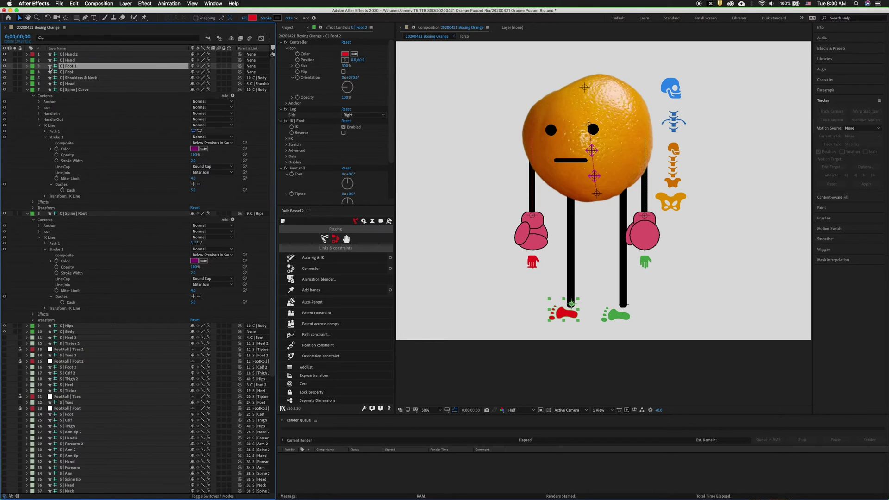
click(32, 66)
click(42, 96)
Step: Set the Shoulders & Neck controller layer's label to Blue
click(68, 73)
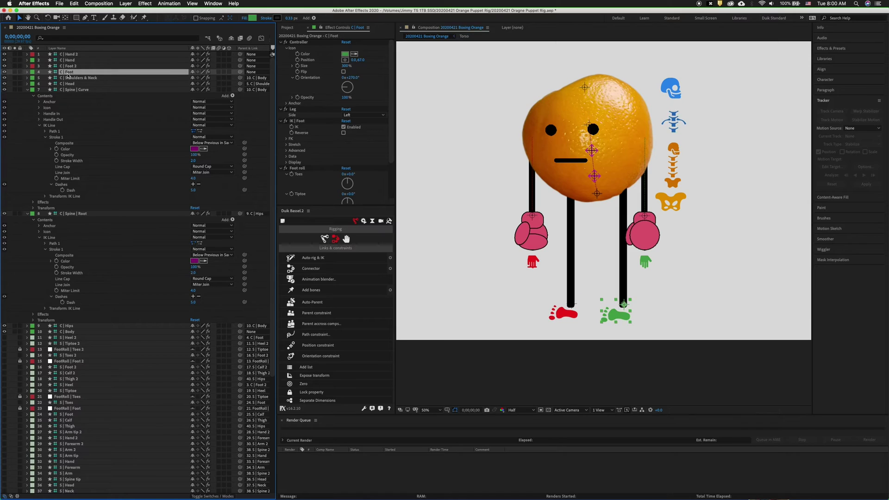
click(78, 78)
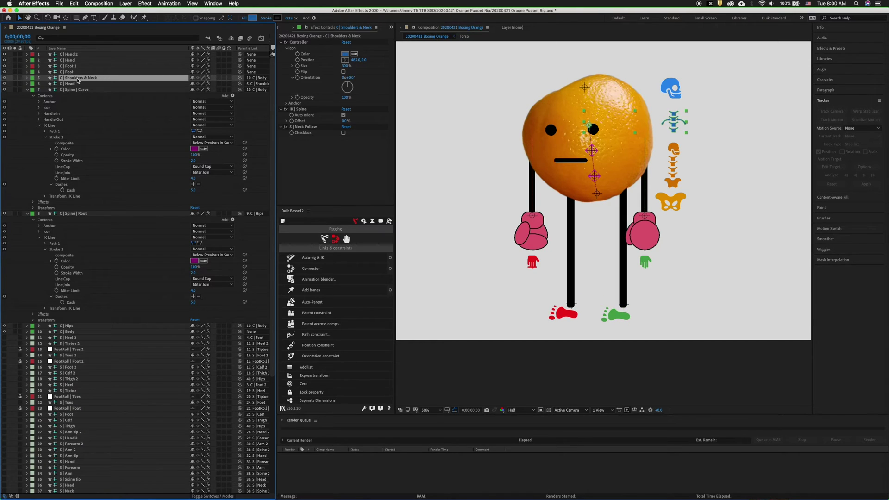
click(33, 78)
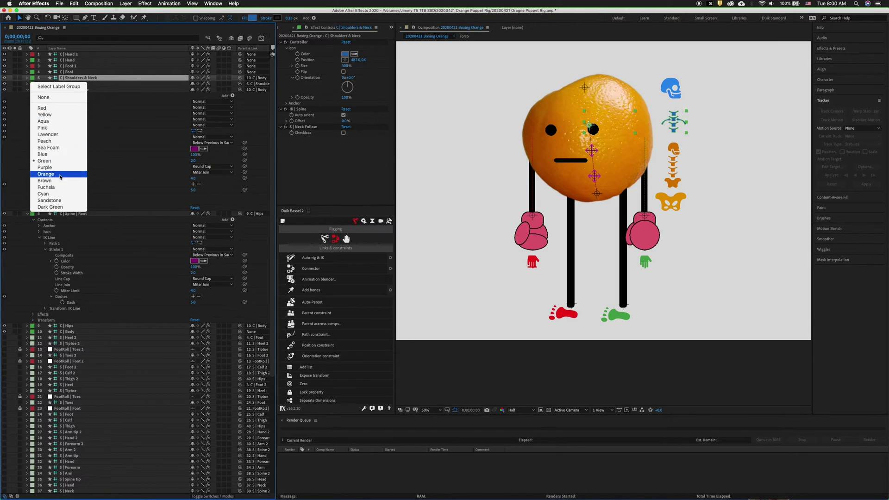
click(56, 155)
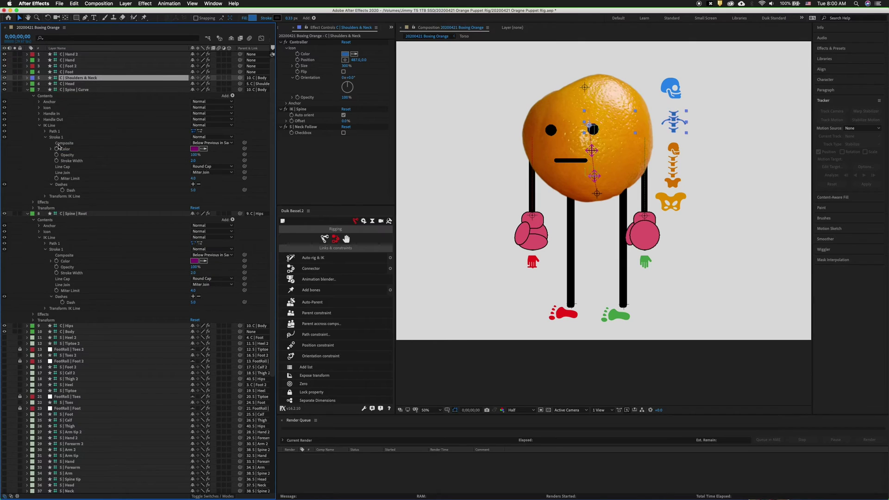
Step: Set the Spine Curve and Spine Root controller layers' labels to Fuchsia and collapse both layers
click(71, 89)
click(32, 89)
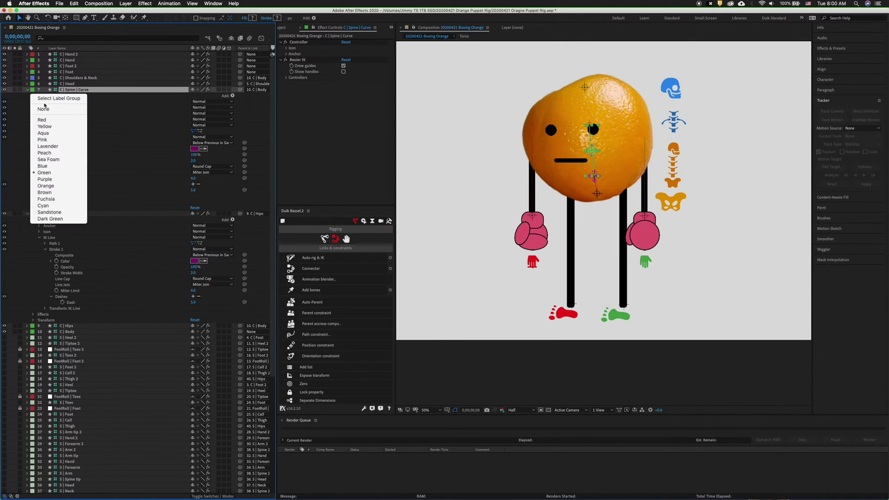
click(56, 199)
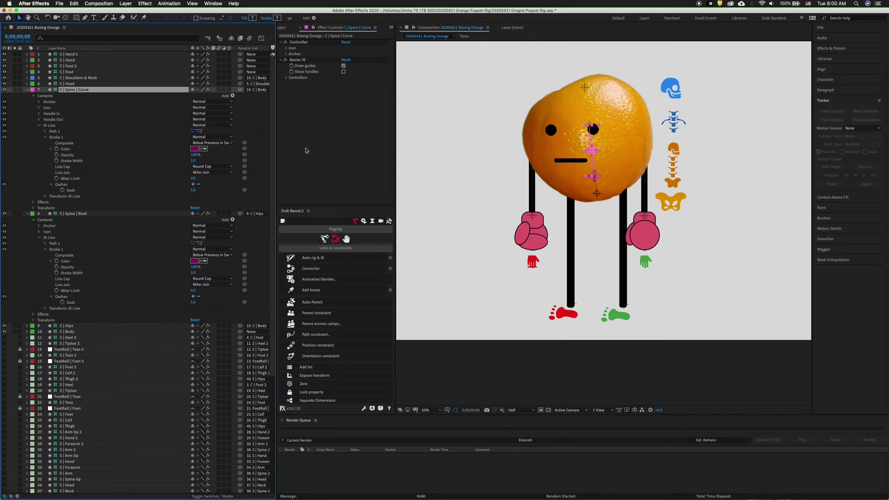
click(28, 90)
click(68, 96)
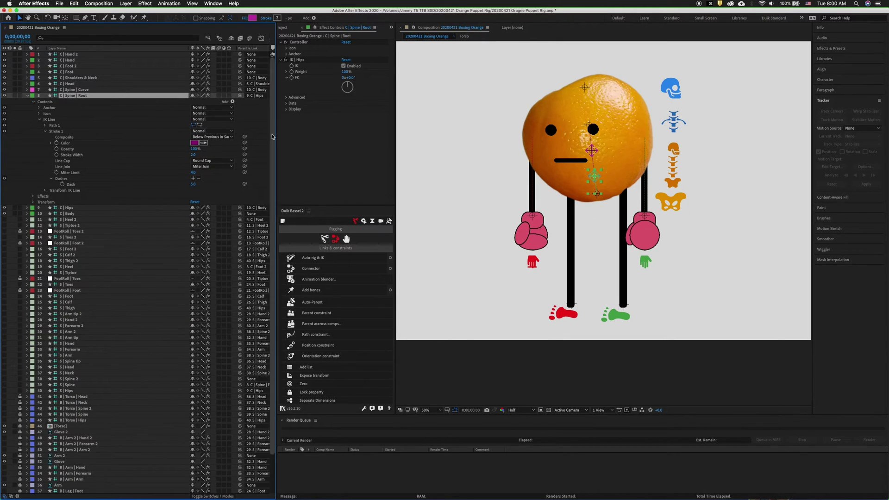
click(33, 96)
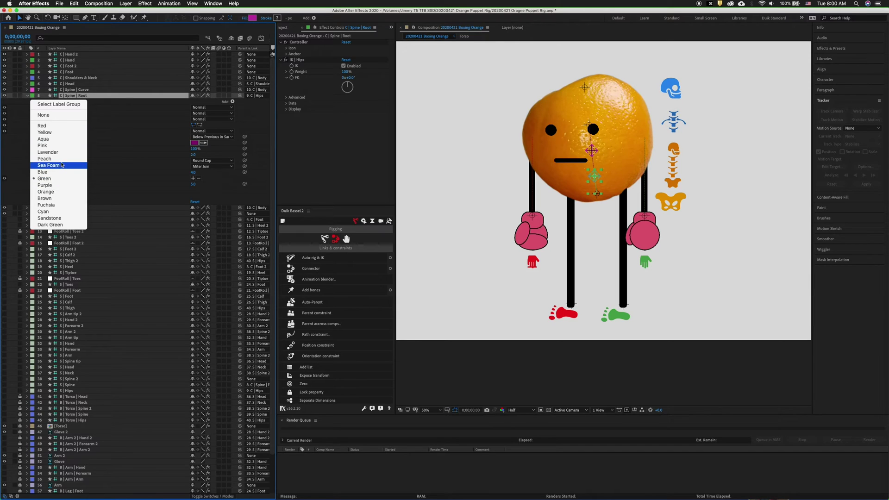
click(66, 205)
click(28, 96)
Step: Set the Hips and Body controller layers' labels to Orange and narrow the layer name column to expose the timeline
click(68, 102)
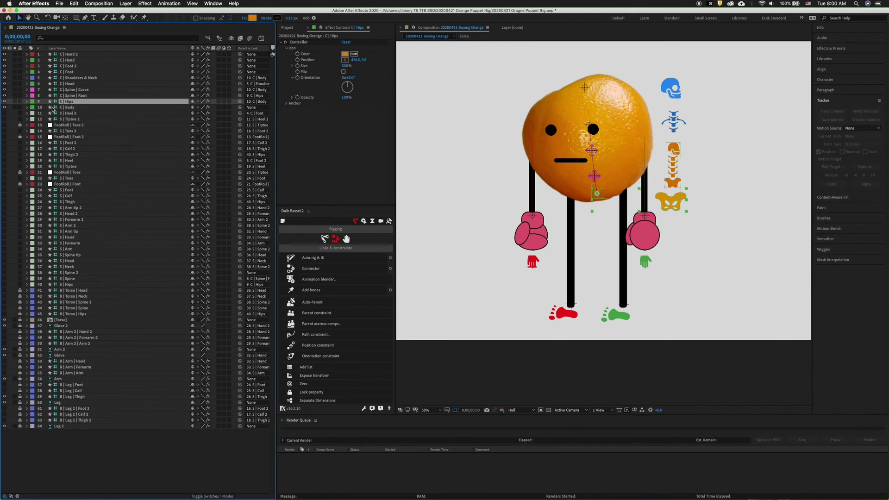
click(33, 102)
click(46, 198)
click(33, 108)
click(46, 203)
drag(189, 49, 114, 48)
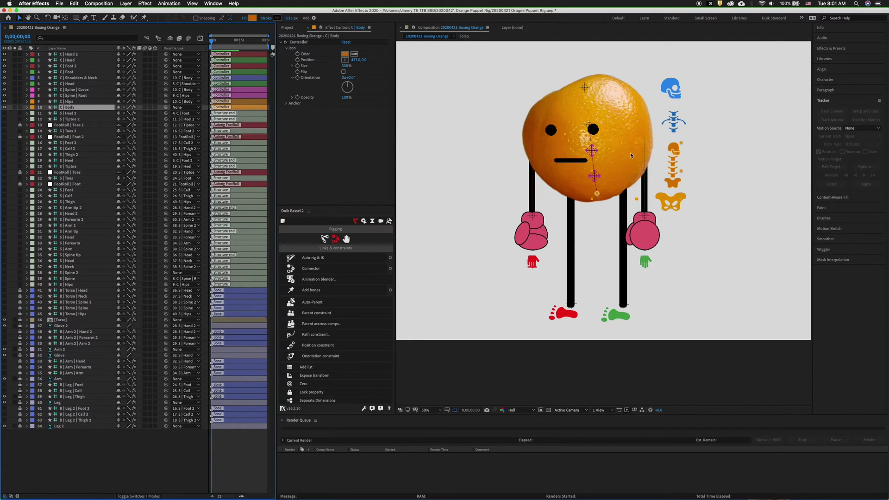
Step: Bake the appearance of all controller layers from Hand 2 through Body using Duik's controller editing tools
click(287, 28)
click(326, 29)
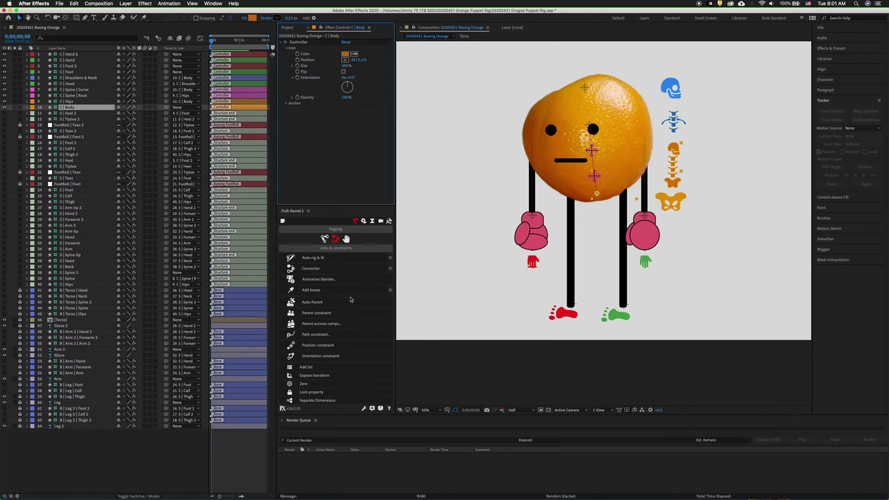
click(348, 240)
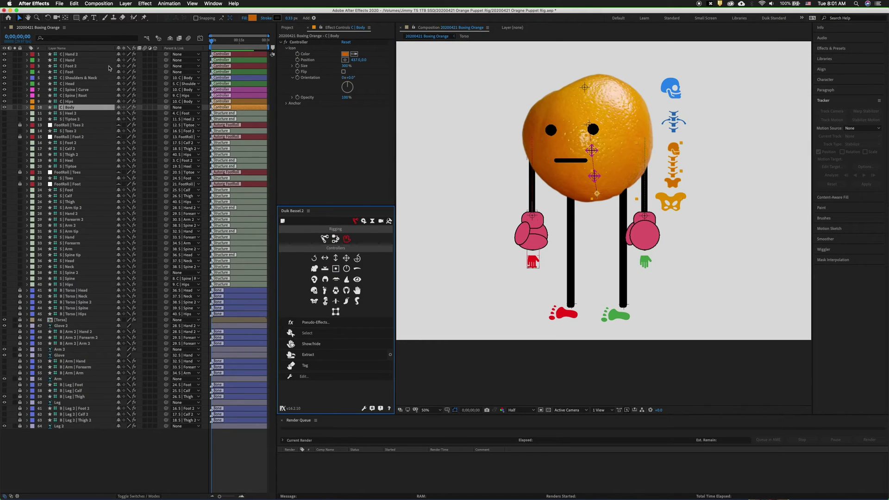
shift+click(67, 54)
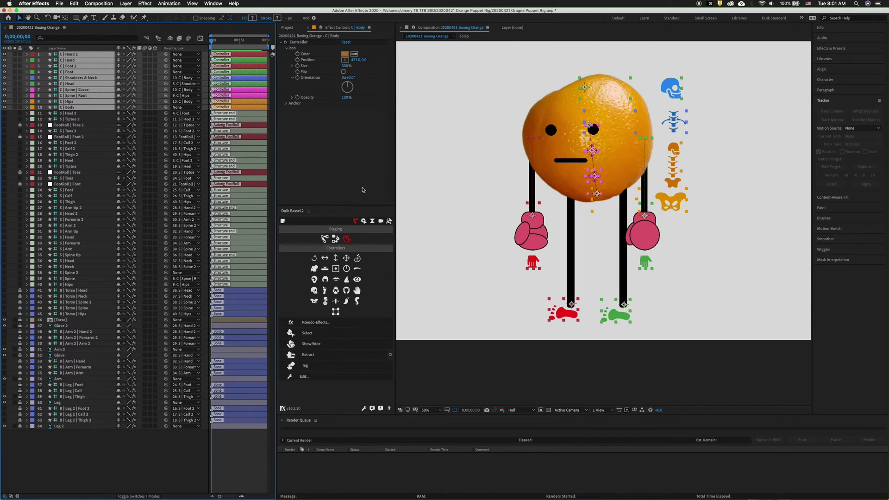
click(295, 381)
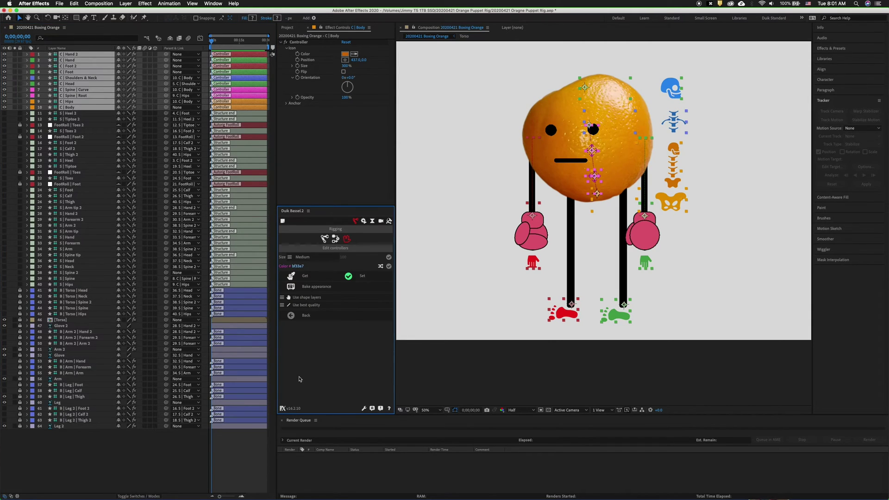
click(305, 287)
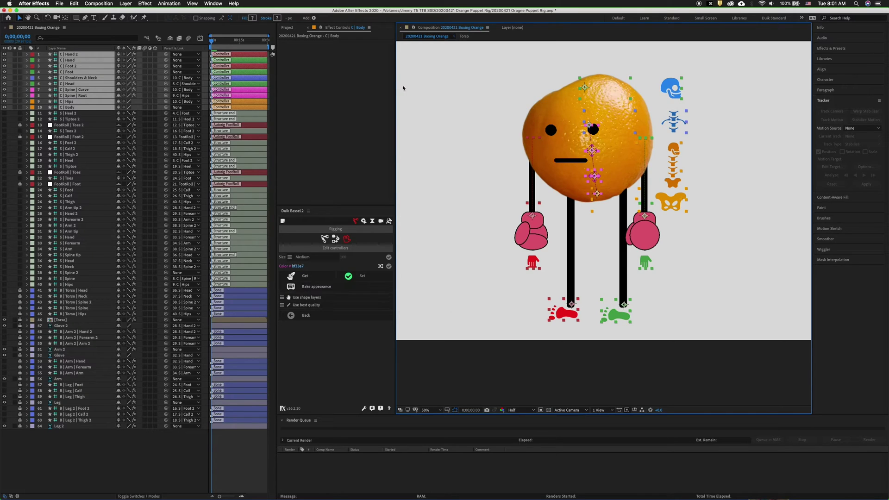
Step: Test the baked rig by moving the Hand 2 controller outward and upward, undoing each move
click(84, 57)
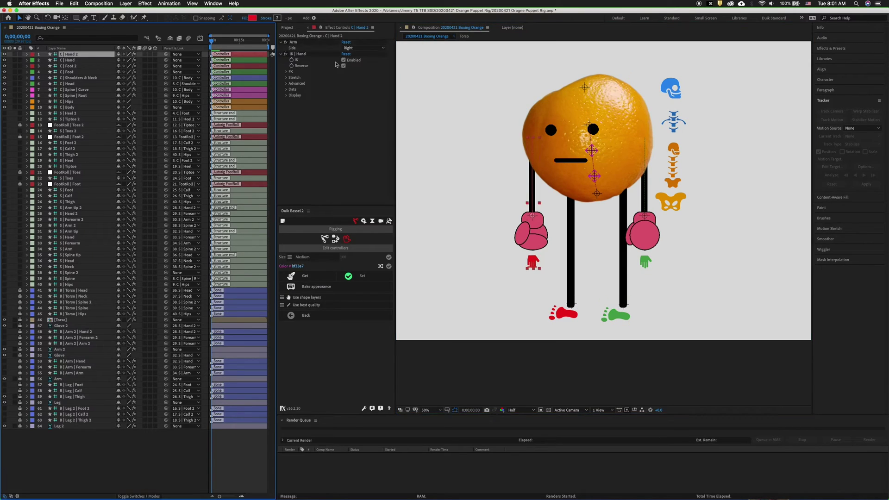
drag(532, 262, 512, 243)
key(super+z)
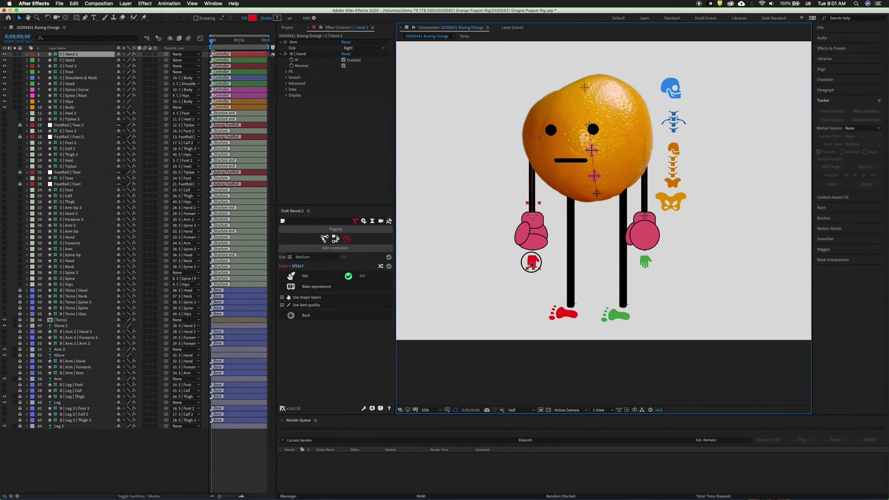
drag(533, 263, 494, 215)
key(Right)
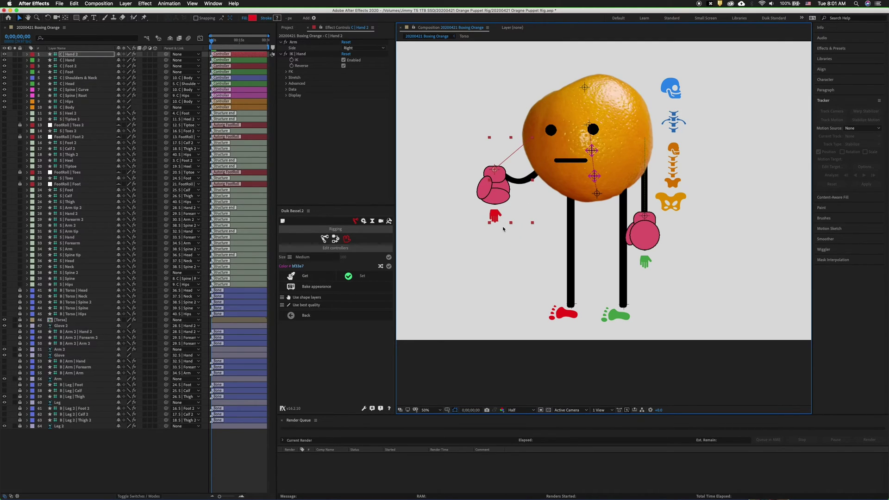
key(super+z)
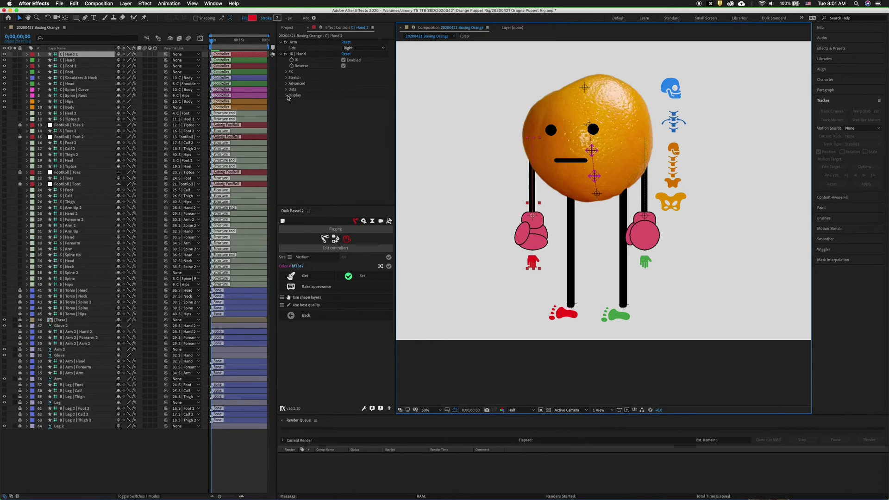
Step: Turn off Draw guides in the IK display settings of the Hand 2 and Hand controllers, and check the remaining controllers' effects
click(92, 66)
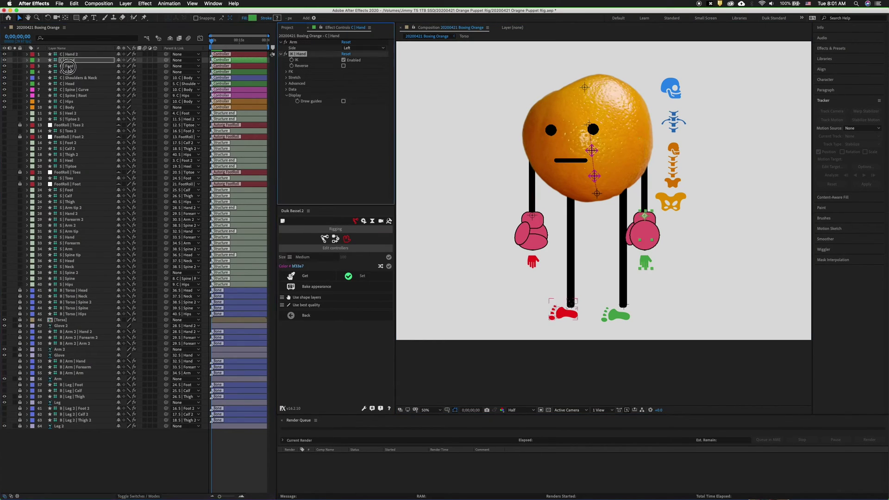
key(super+Down)
key(super+Down)
key(super+Down)
key(super+Down)
key(super+Down)
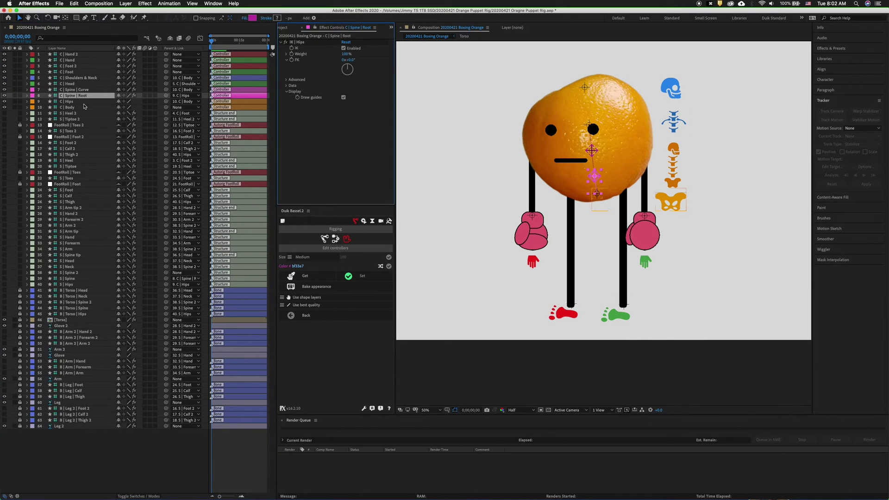
key(super+Down)
key(super+Down)
Step: Test the arm bend without guides by raising and lowering the Hand 2 controller, and undo the moves
click(535, 265)
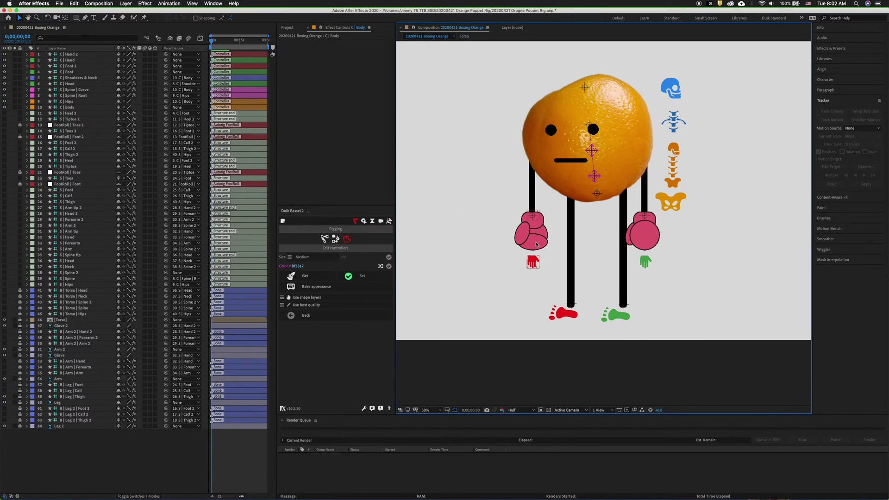
drag(536, 245, 473, 112)
drag(473, 160, 493, 215)
key(super+z)
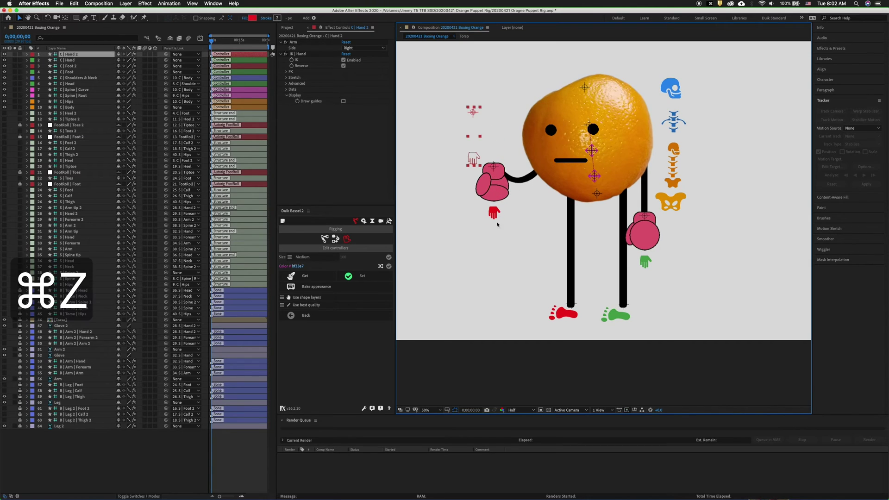
key(super+z)
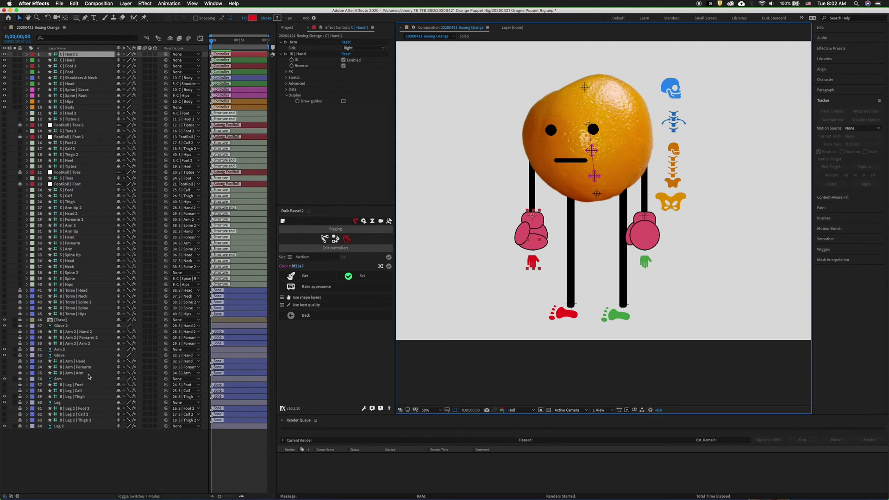
Step: Unlock and solo the Arm layer, and reveal the Deform pins of its Puppet mesh
click(20, 379)
click(56, 381)
click(15, 379)
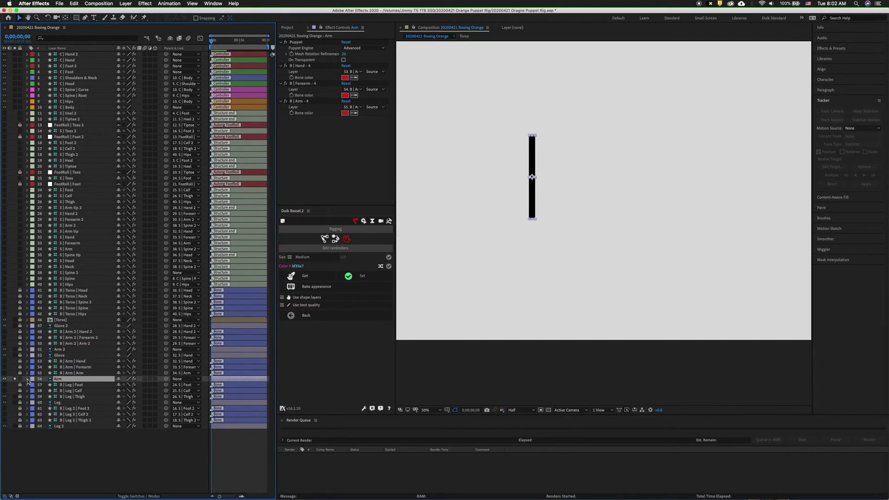
click(27, 380)
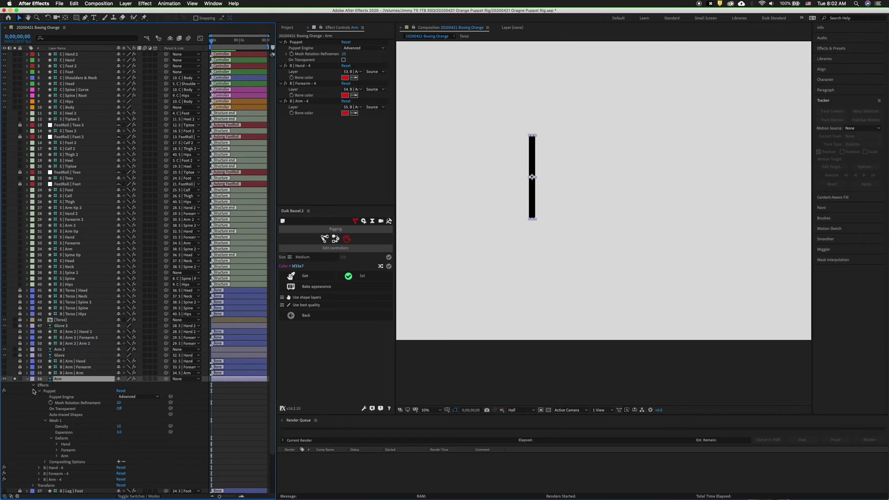
click(61, 420)
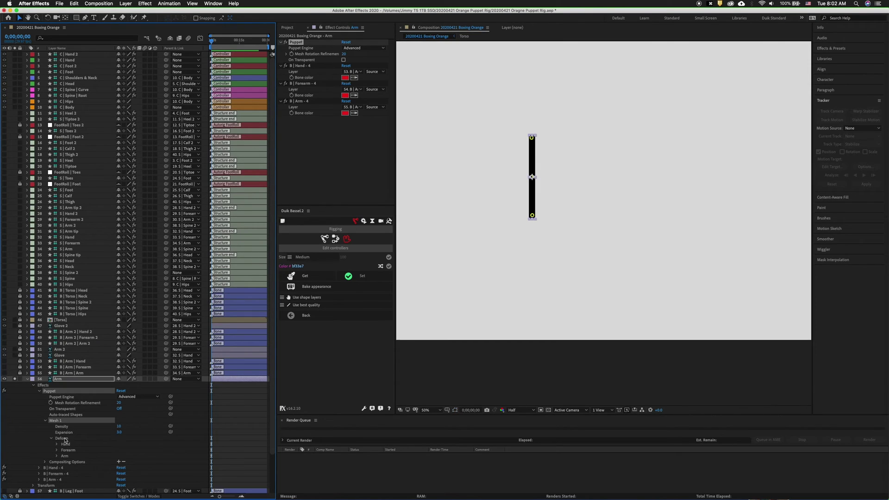
click(65, 438)
Step: Add a Puppet Starch pin to the arm just below its uppermost pin
key(super+equal)
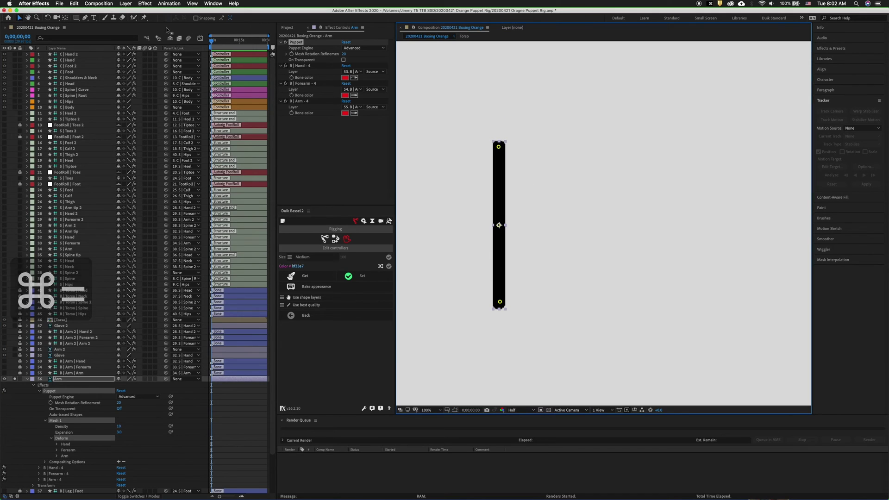
click(145, 19)
drag(146, 21, 171, 26)
click(500, 158)
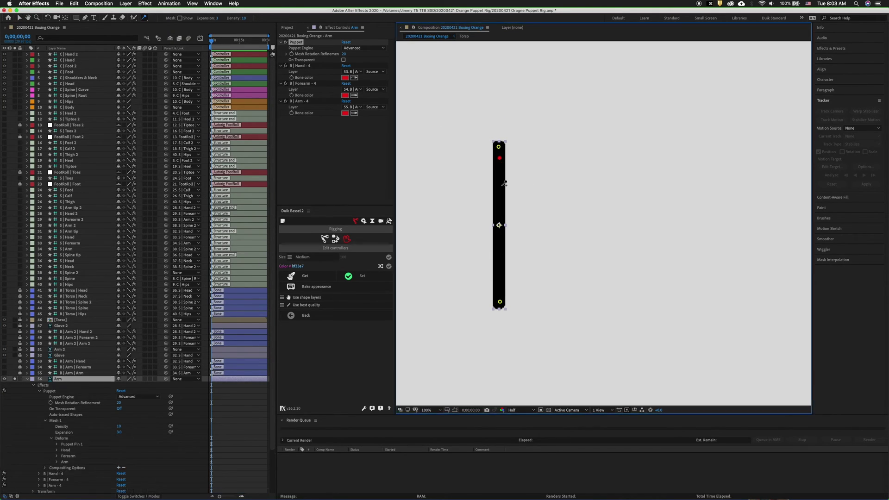
Step: Add seven more Puppet Starch pins down the length of the arm, and collapse, lock and unsolo the Arm layer
click(502, 180)
click(500, 199)
click(499, 212)
click(500, 239)
click(499, 254)
click(499, 264)
click(499, 288)
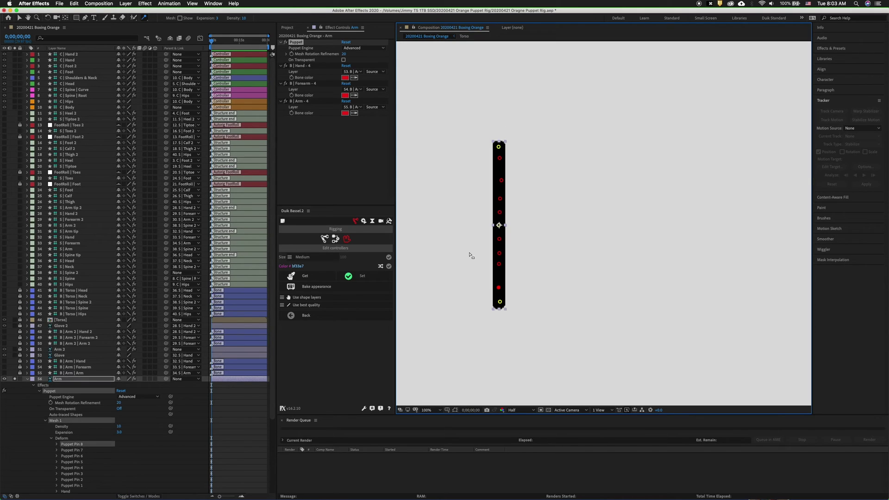
click(26, 379)
click(20, 379)
click(14, 379)
Step: Test the starched arm's bend by moving the Hand 2 controller to several positions, and undo the moves
drag(590, 273, 620, 171)
click(505, 242)
key(v)
drag(530, 301, 462, 223)
drag(571, 232, 652, 334)
drag(540, 324, 481, 254)
key(super+z)
key(super+z)
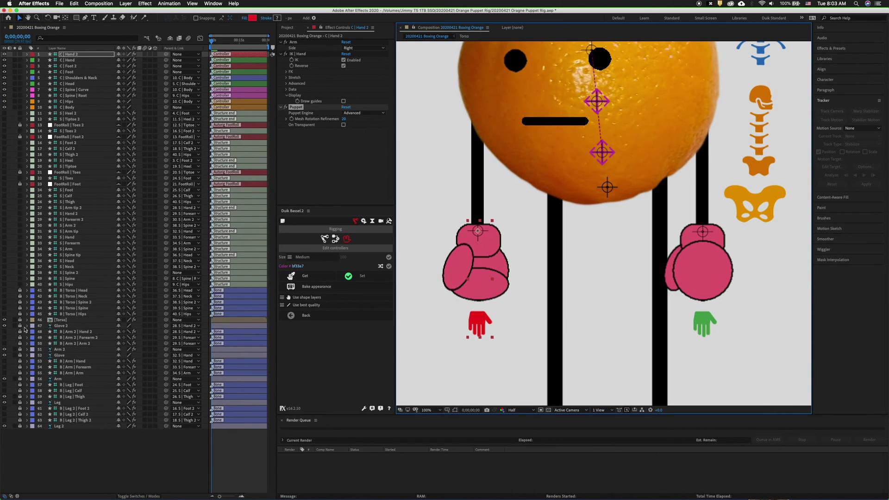
Step: Solo and unlock the Arm 2 layer, and display its Puppet mesh's Deform pins with the Puppet Starch tool ready
click(15, 350)
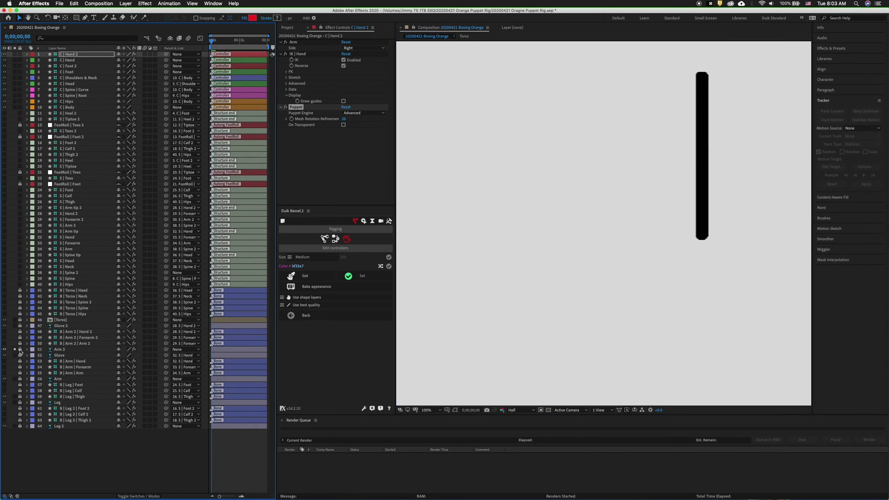
click(27, 350)
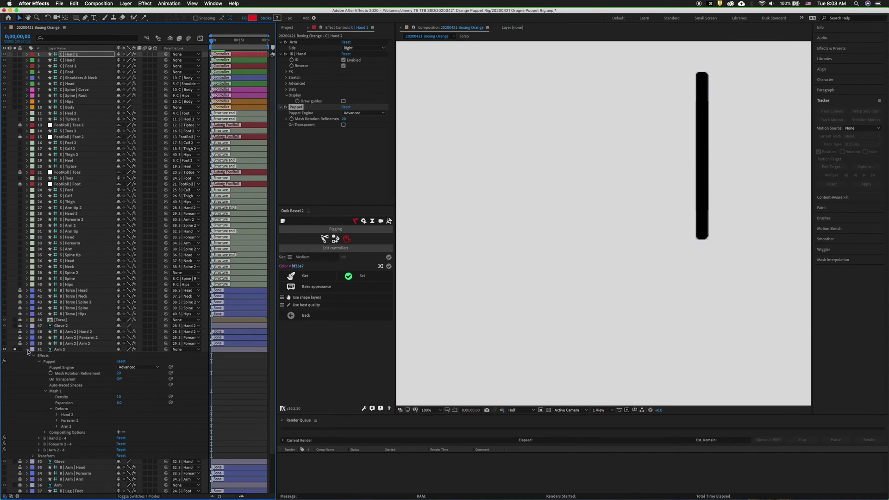
click(64, 410)
click(145, 17)
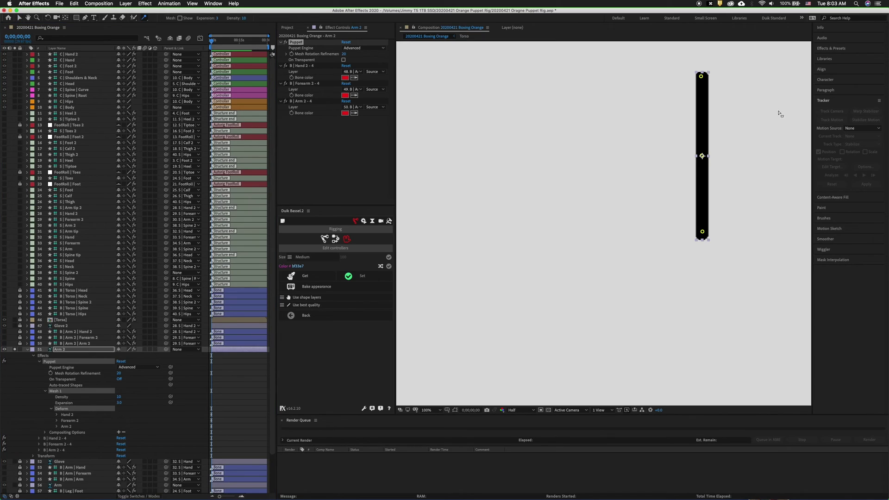
Step: Add Puppet Starch pins along the length of Arm 2 between its joint pins, and collapse, lock and unsolo the layer
click(702, 88)
click(704, 106)
click(704, 133)
click(702, 168)
click(704, 191)
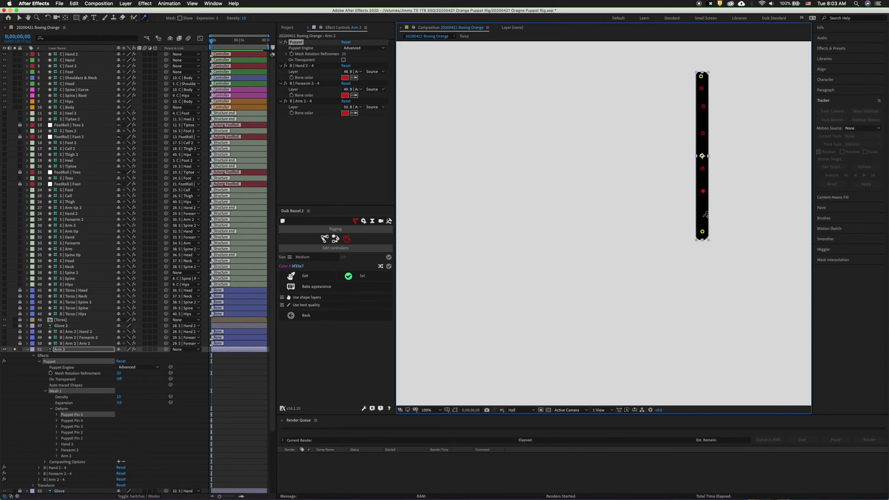
click(27, 349)
click(20, 350)
click(14, 350)
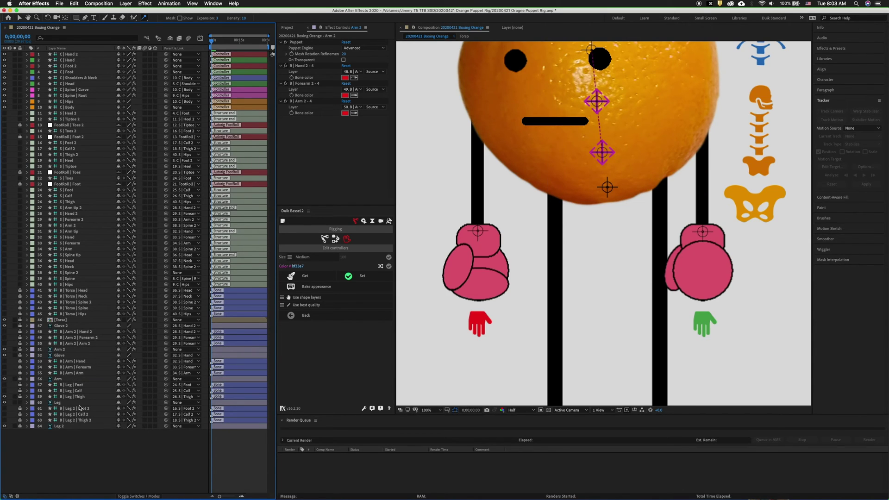
Step: Unlock and solo the Leg layer, and display the Deform pins of its Puppet mesh
click(59, 403)
click(14, 403)
drag(510, 188, 528, 90)
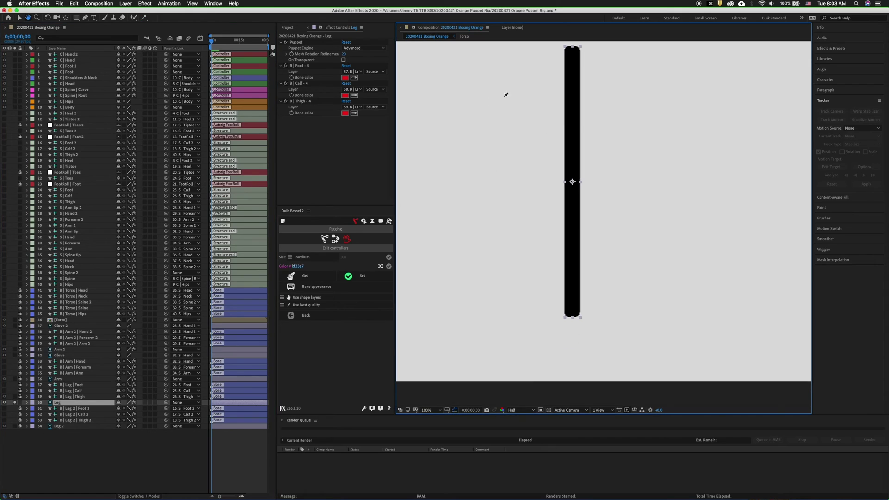
click(27, 403)
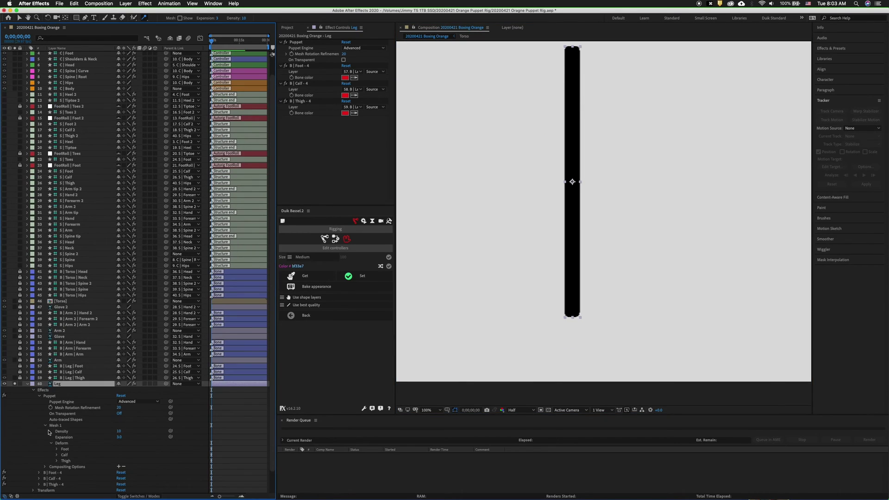
click(62, 443)
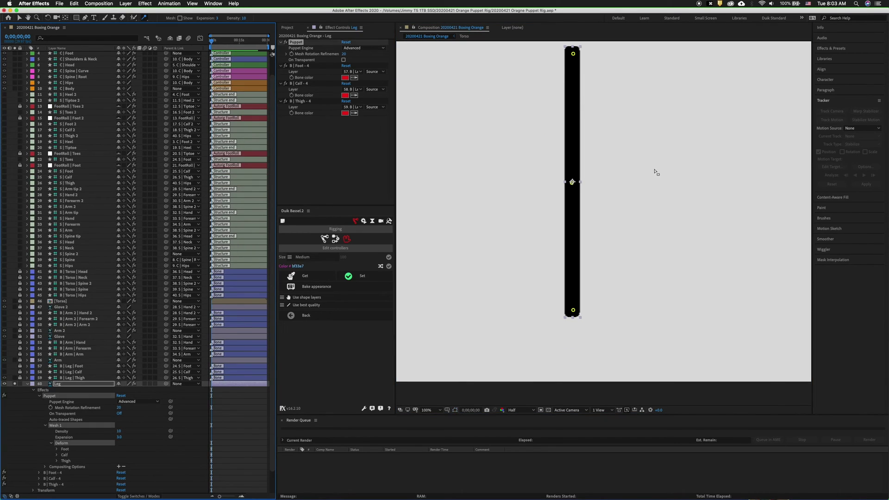
Step: Add eight Puppet Starch pins down the length of the leg, four above and four below the knee, and lock, unsolo and collapse the Leg layer
click(574, 65)
click(573, 91)
click(574, 133)
click(573, 164)
click(574, 194)
click(575, 237)
click(572, 270)
click(572, 290)
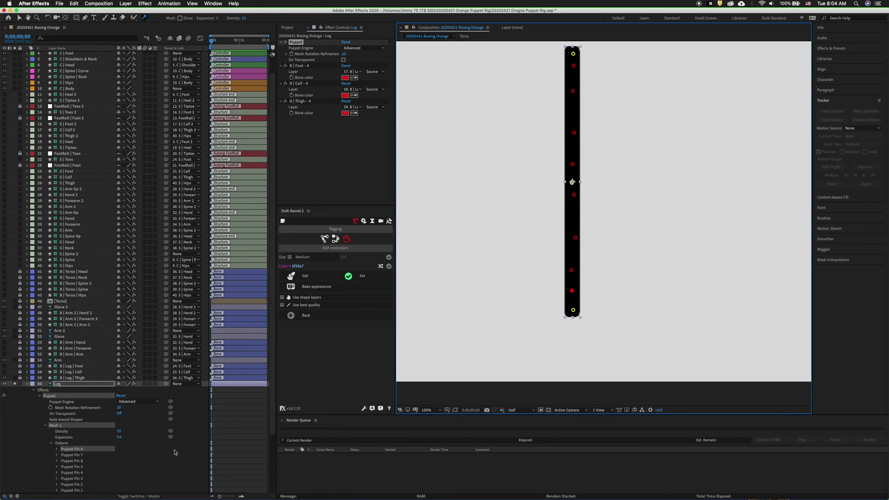
click(20, 384)
click(14, 384)
click(27, 384)
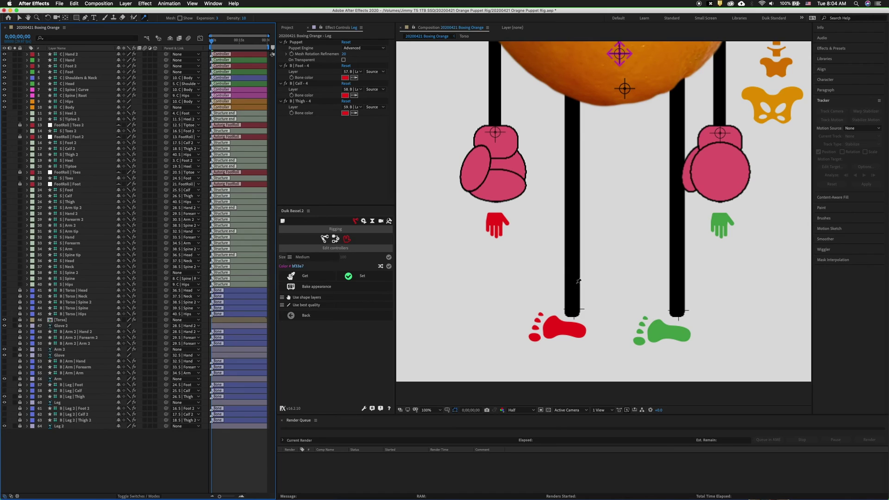
Step: Unlock and solo the Leg 2 layer, and display the Deform pins of its Puppet mesh
click(21, 428)
click(27, 426)
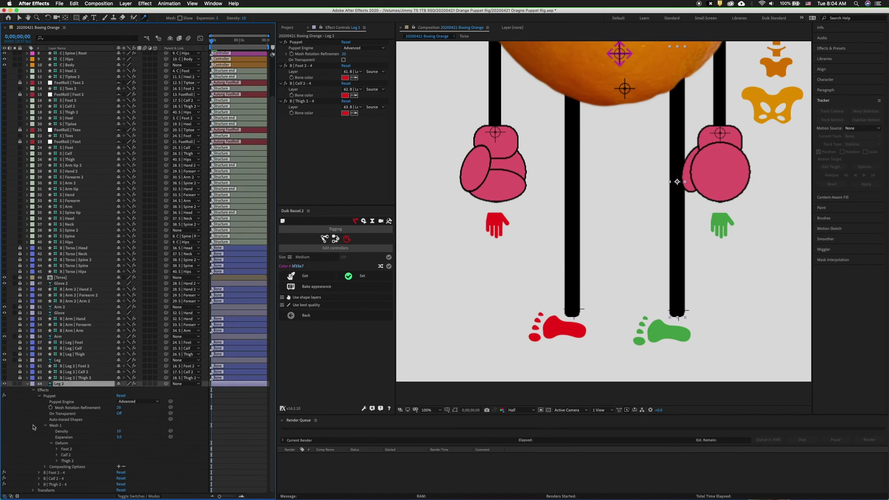
click(15, 384)
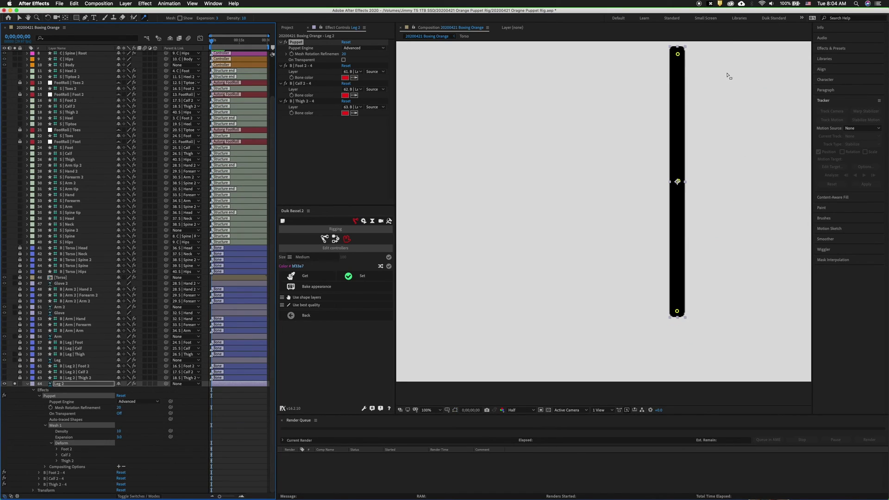
Step: Add eight Puppet Starch pins down Leg 2, five above and three below the knee, and lock, unsolo and collapse the layer
click(678, 67)
click(678, 92)
click(678, 116)
click(678, 138)
click(678, 154)
click(677, 203)
click(677, 225)
click(677, 265)
click(20, 384)
click(15, 384)
click(27, 384)
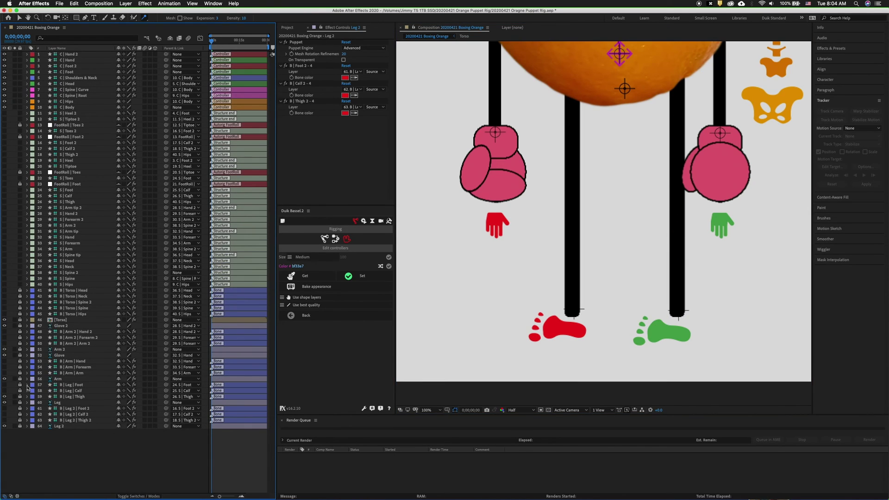
Step: Test the leg bend by raising the Foot 2 controller toward the other leg, and undo the move
key(super+minus)
key(v)
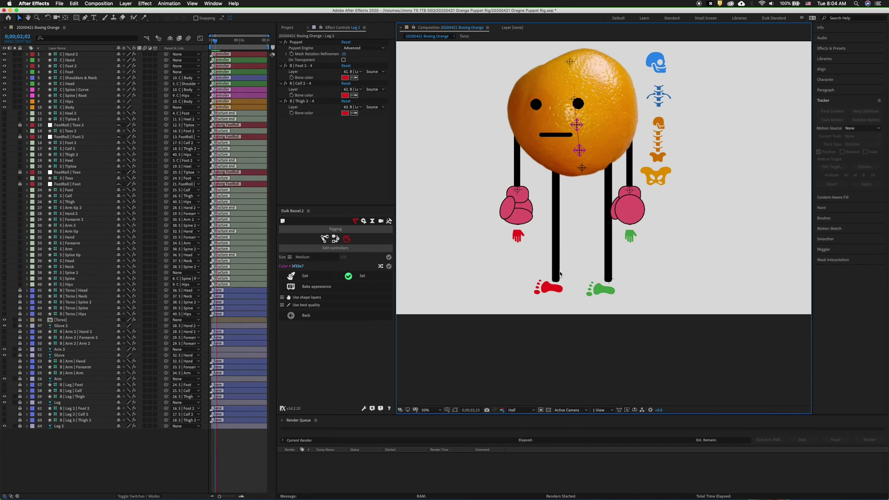
click(551, 290)
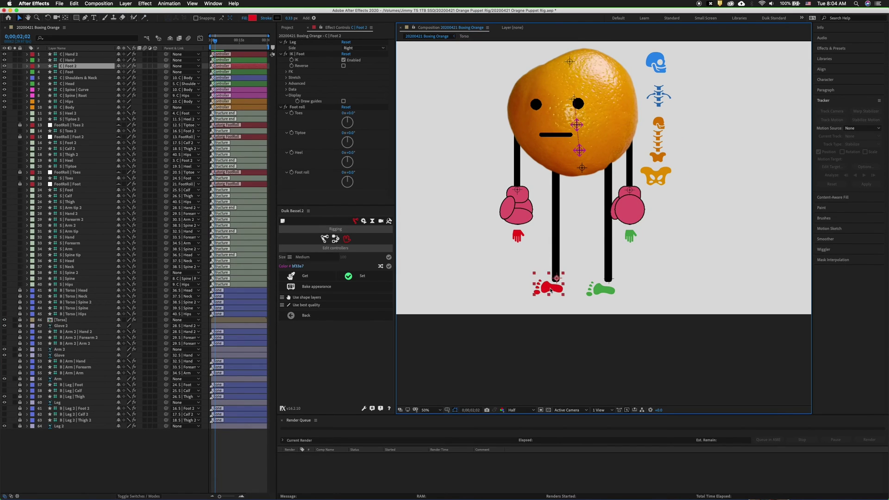
drag(551, 289, 580, 244)
click(588, 259)
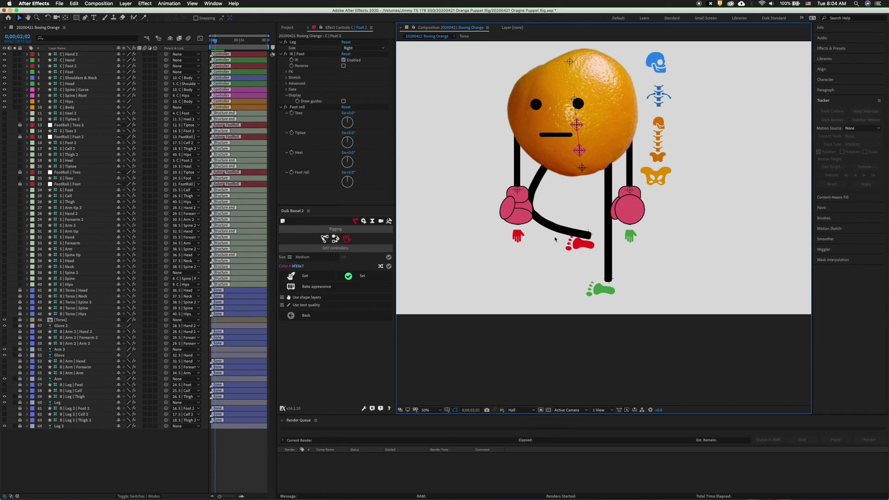
key(super+z)
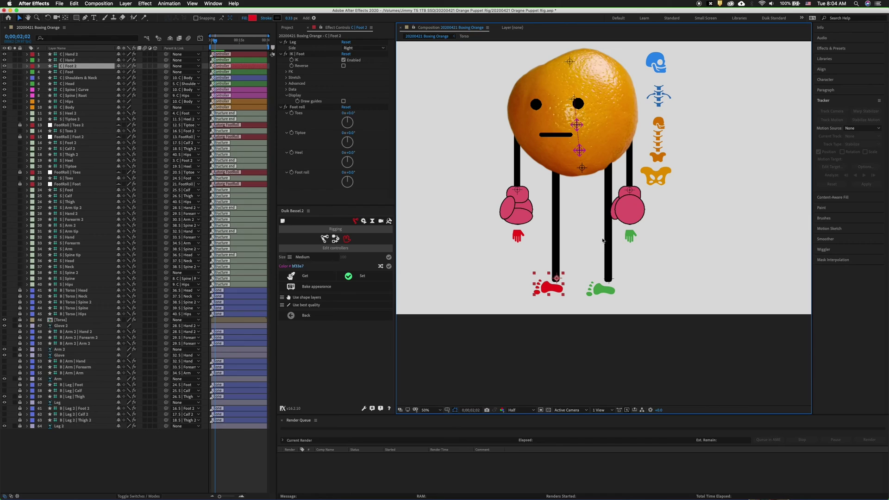
Step: Lock the structure layers, mark every layer below the controllers as shy, and hide the shy layers
drag(481, 202, 510, 248)
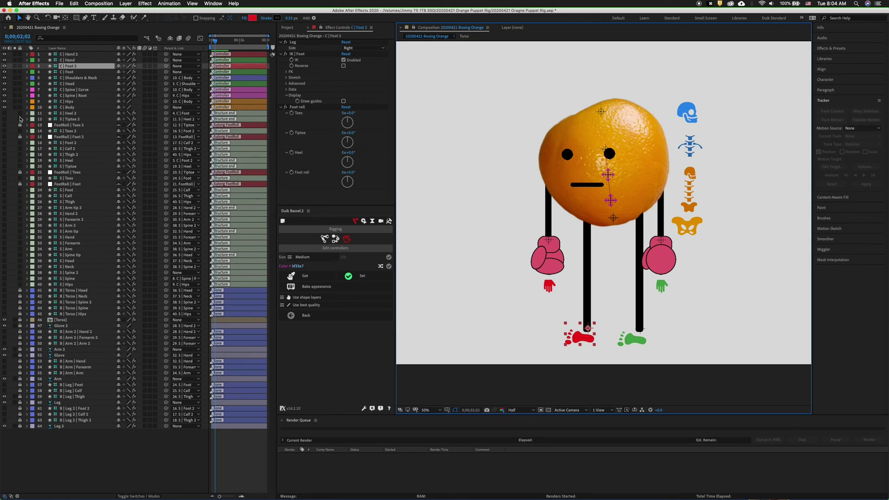
drag(20, 120, 19, 292)
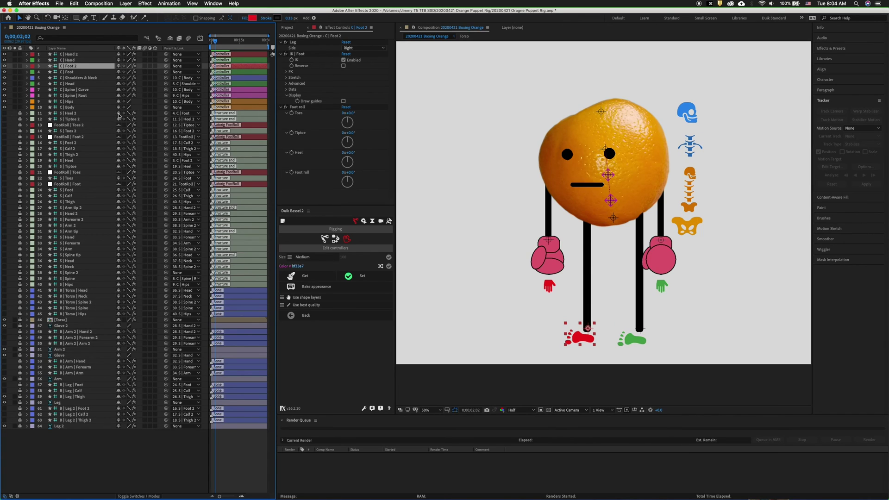
drag(118, 116, 116, 425)
click(170, 39)
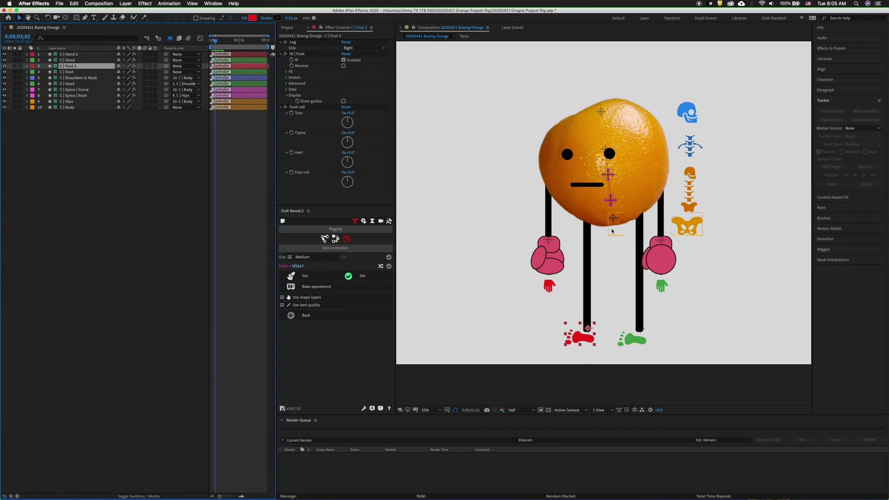
Step: Test the body rig by moving the Hips and the Shoulders & Neck controllers, and undo both moves
click(702, 224)
mouse_move(701, 223)
mouse_down()
mouse_move(703, 240)
mouse_move(681, 235)
mouse_move(703, 222)
mouse_move(701, 240)
mouse_up()
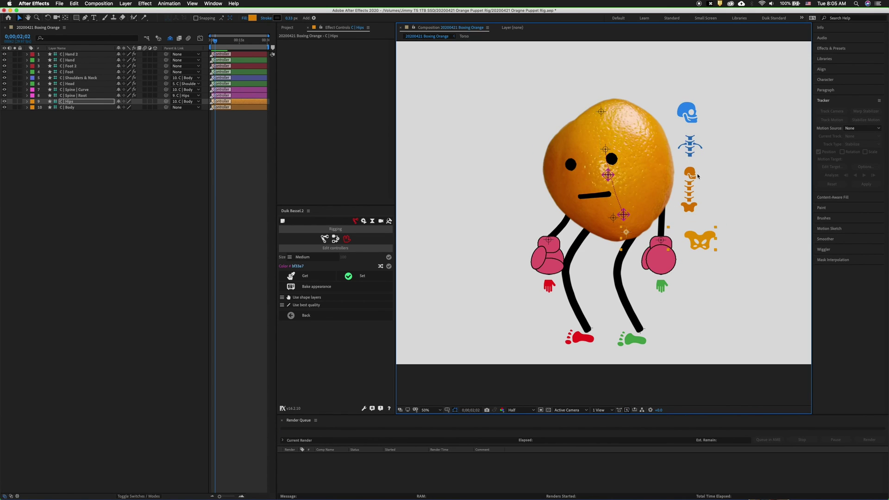
drag(699, 146, 726, 156)
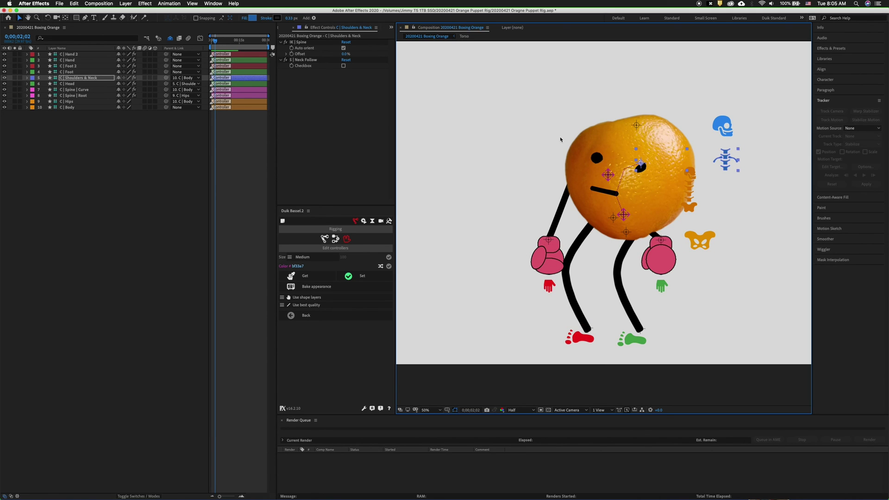
key(super+z)
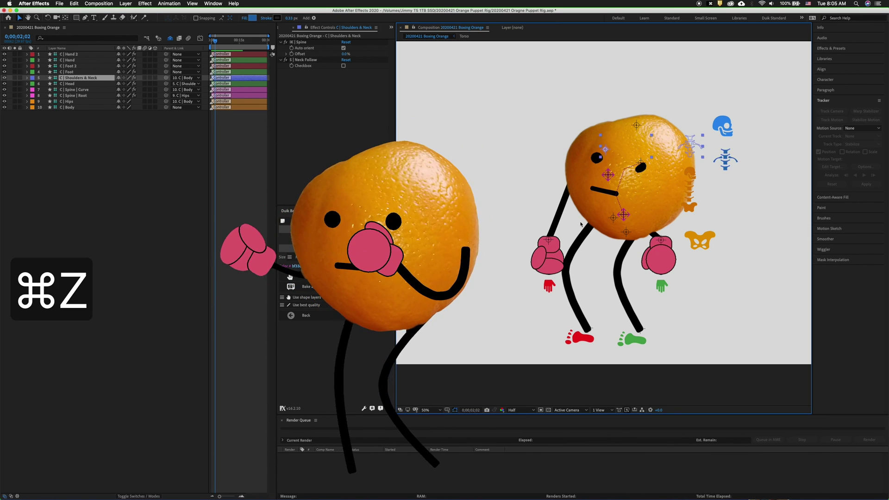
key(super+z)
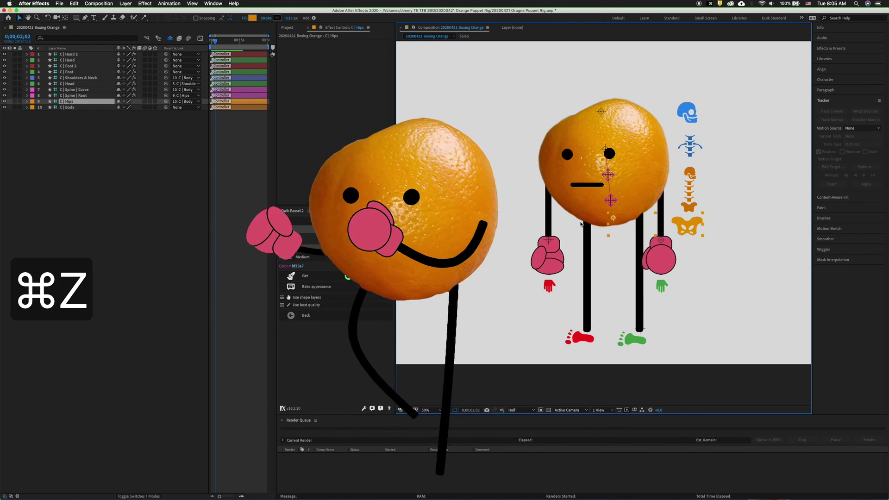